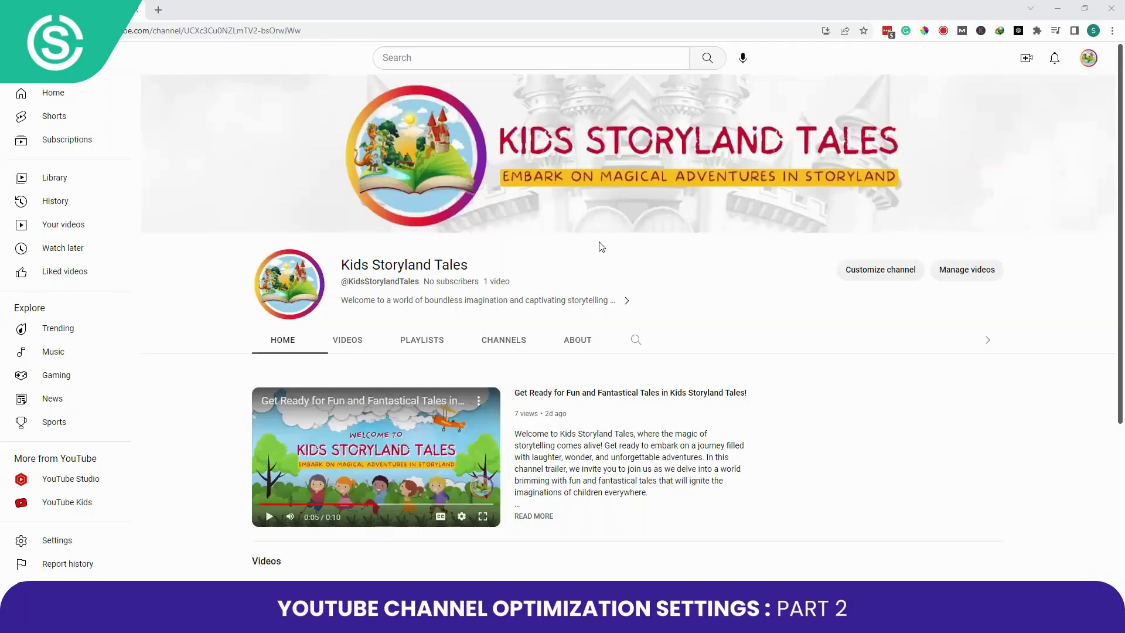
Open Studio Settings to the Kids Storyland Tales channel's 'Channel status and features' page.
scroll(601, 249, "down", 1)
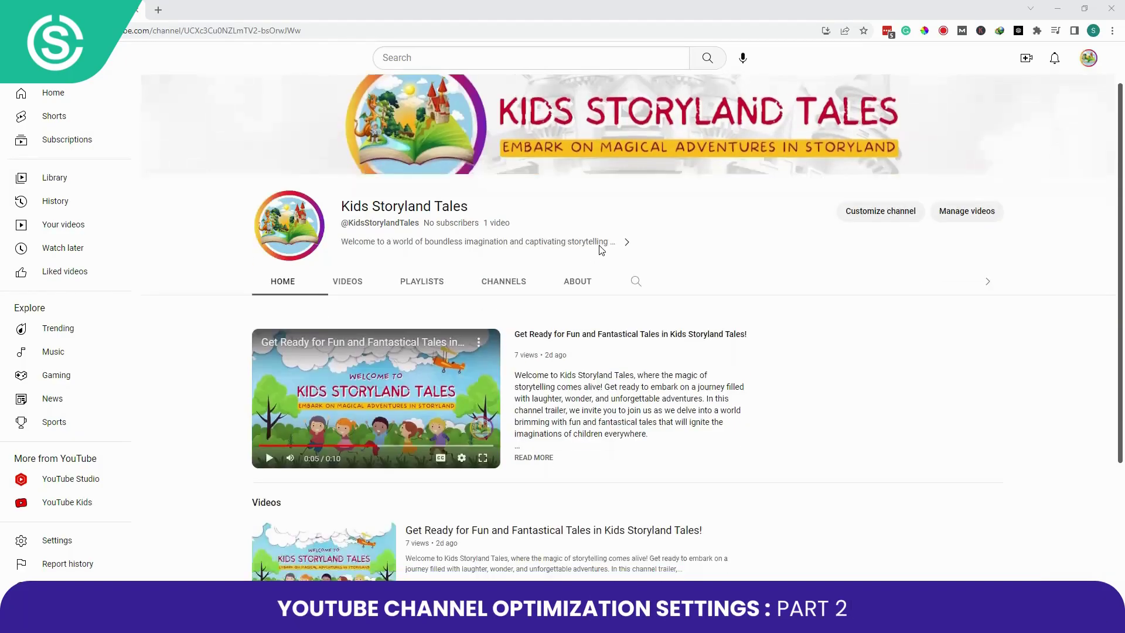
scroll(600, 250, "up", 1)
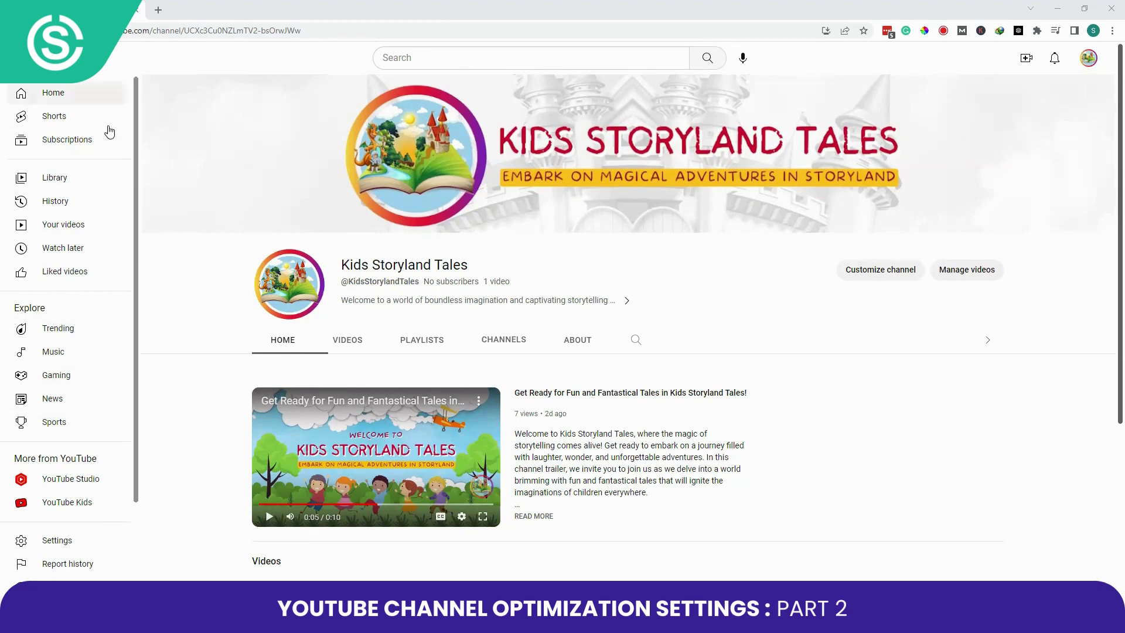
left_click(63, 547)
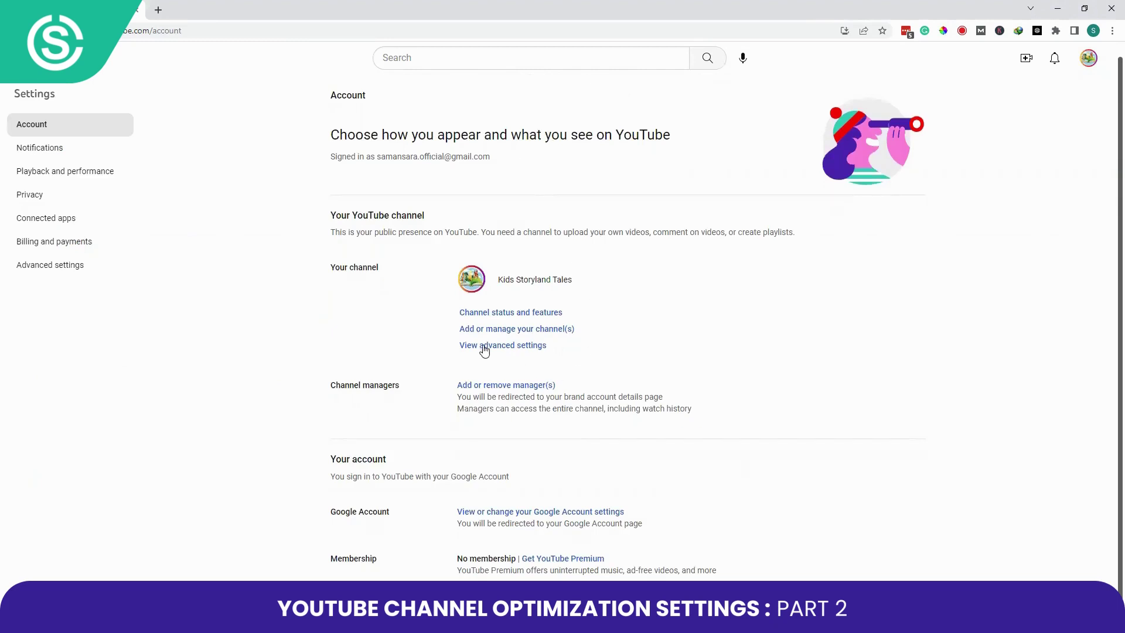
left_click(542, 317)
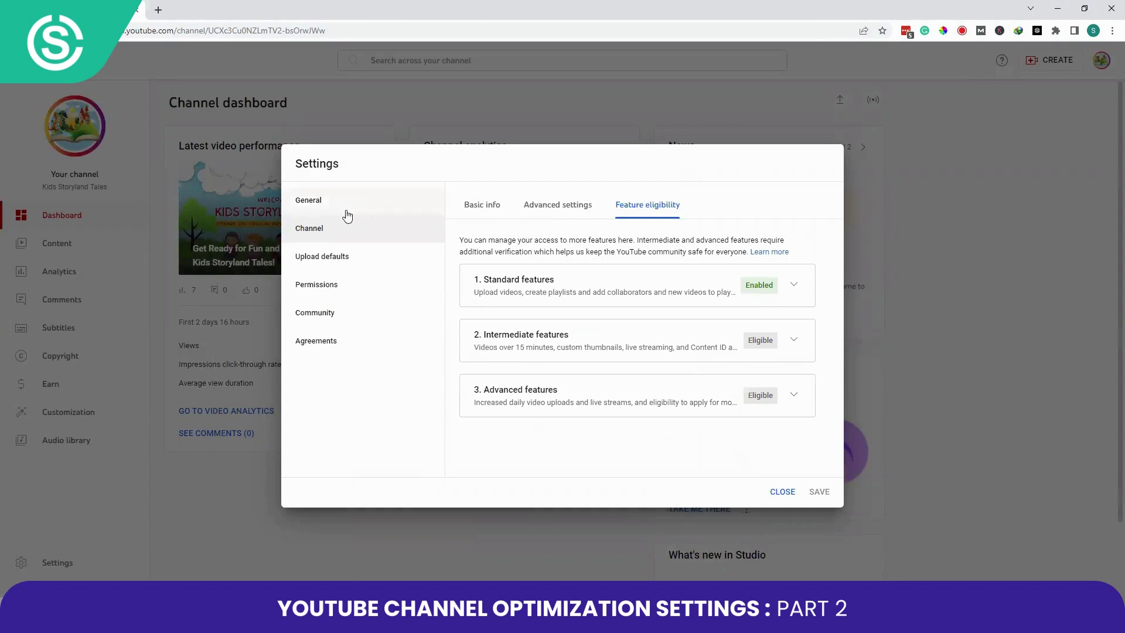
Keep US Dollar as the default currency under General, then switch to Channel Basic info.
left_click(327, 208)
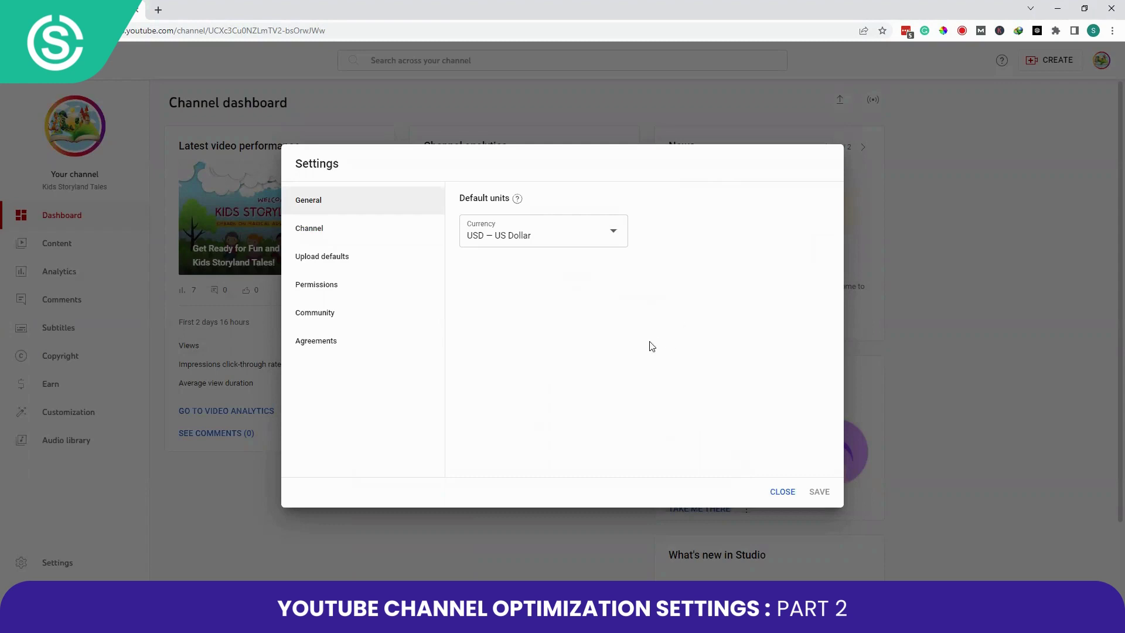
left_click(580, 243)
left_click(703, 303)
left_click(316, 227)
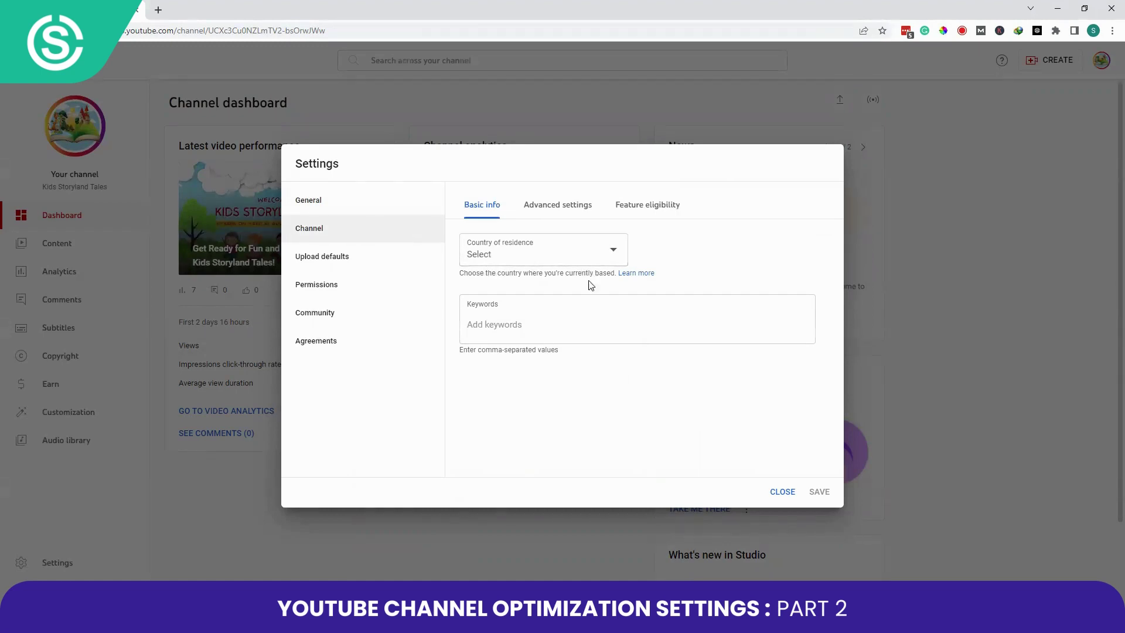
Set the channel's country of residence to Pakistan.
left_click(613, 249)
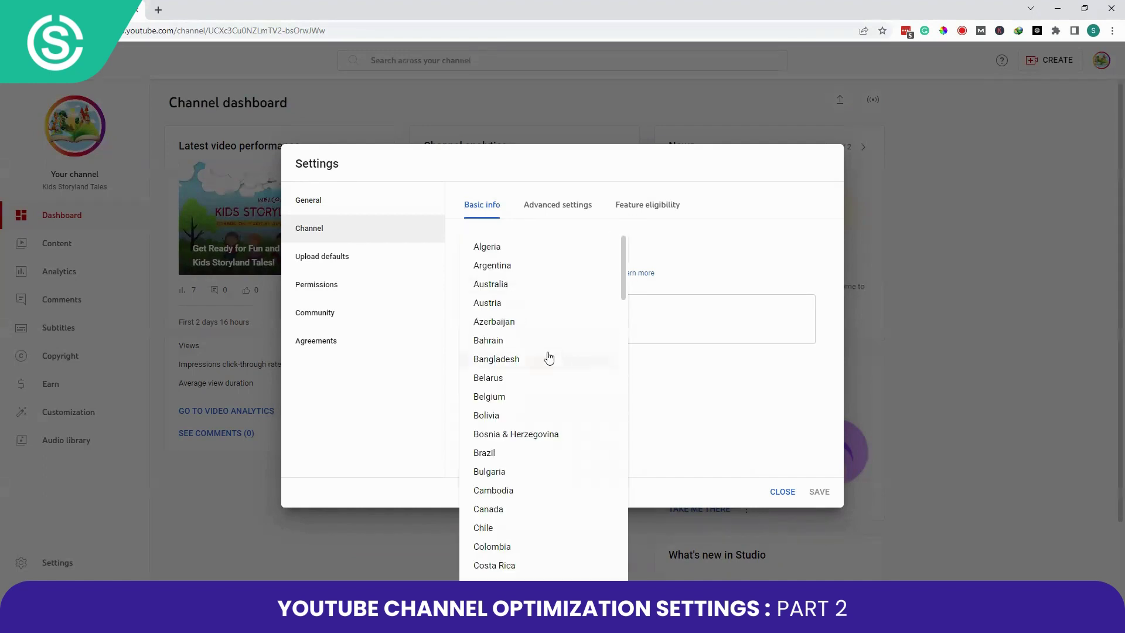
scroll(554, 334, "down", 20)
scroll(561, 338, "down", 11)
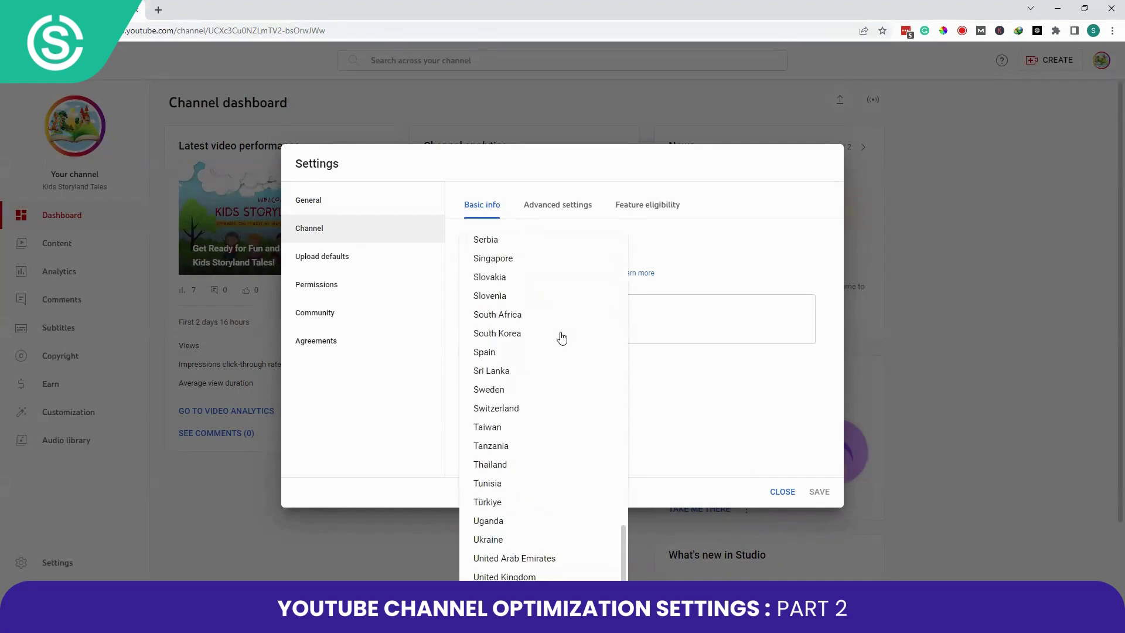
scroll(561, 375, "down", 2)
Paste the nineteen storytelling keywords into Keywords, then show the Advanced settings tab.
left_click(505, 329)
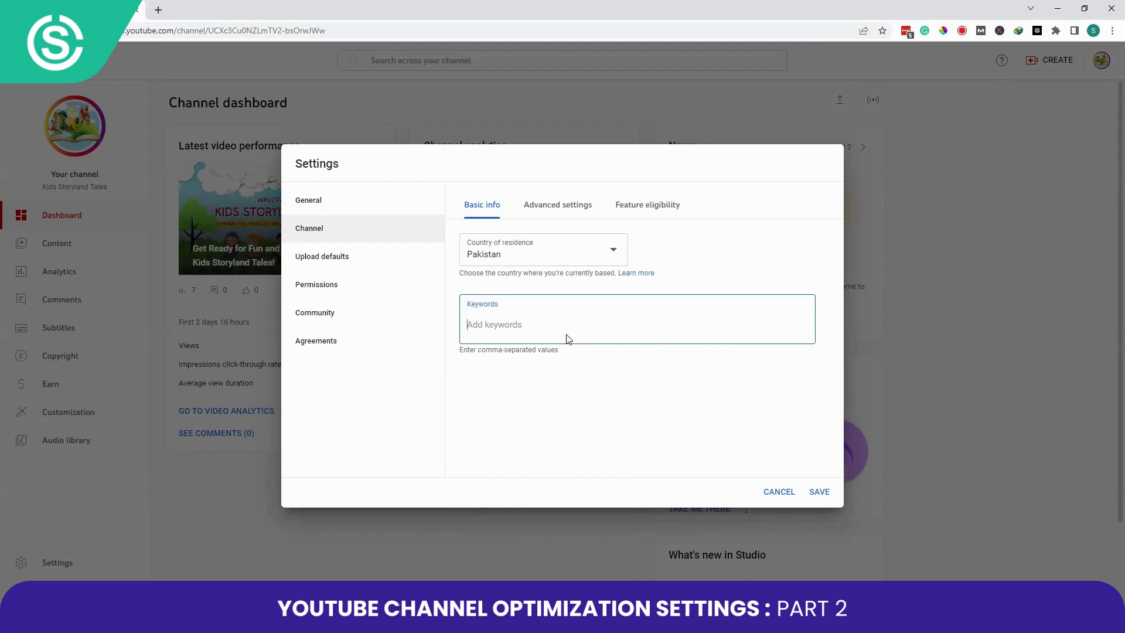
type("Kids' stories, Creative tales, Interesting narratives, Enchanting adventures, Imaginative journeys, Magical storytelling, Whimsical tales, Bedtime stories, Fairytales and fables, Epic quests, Fantasy worlds, Adventure-filled narratives, Storybook characters, Captivating storytelling, Curiosity and wonder, Spark of imagination, Fairytale adventures, Unforgettable storytelling, AI storytelling")
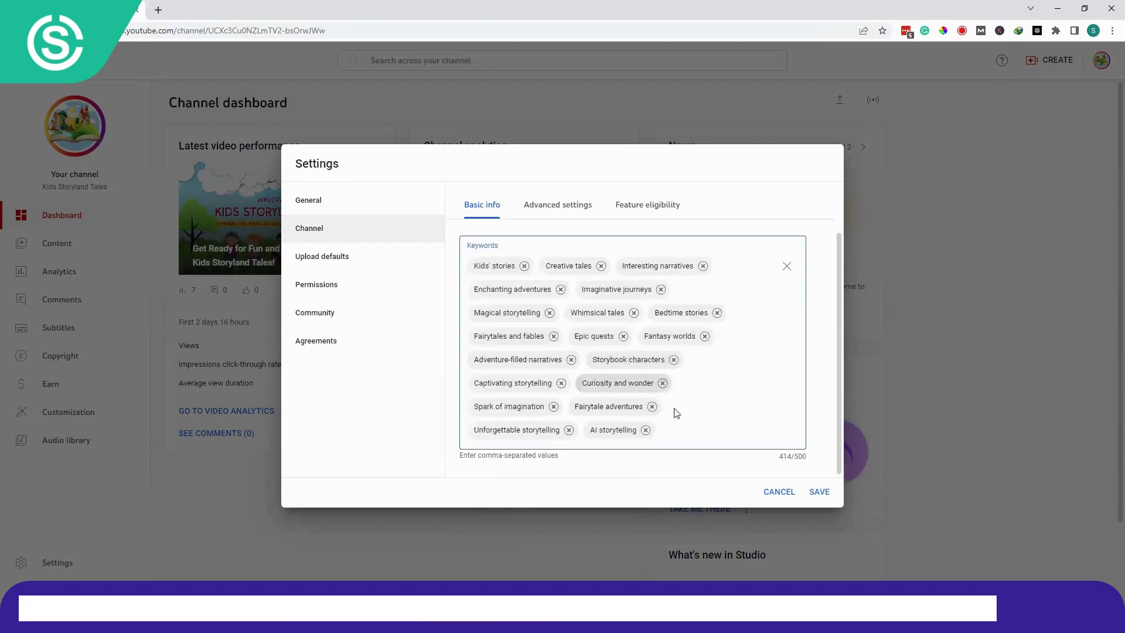
scroll(680, 374, "up", 1)
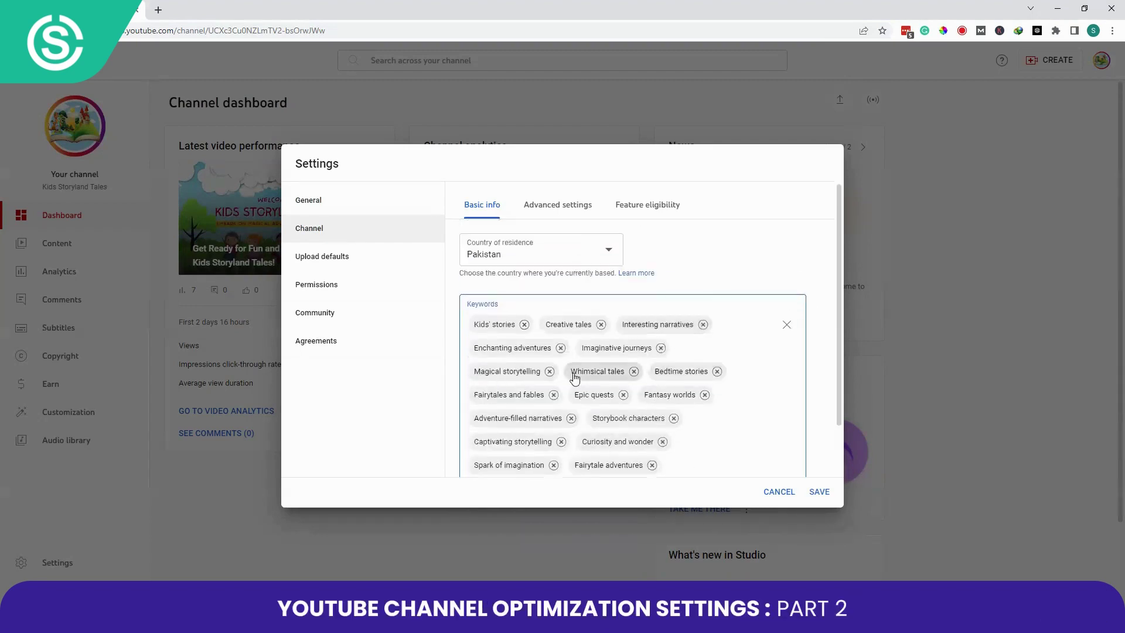
left_click(561, 211)
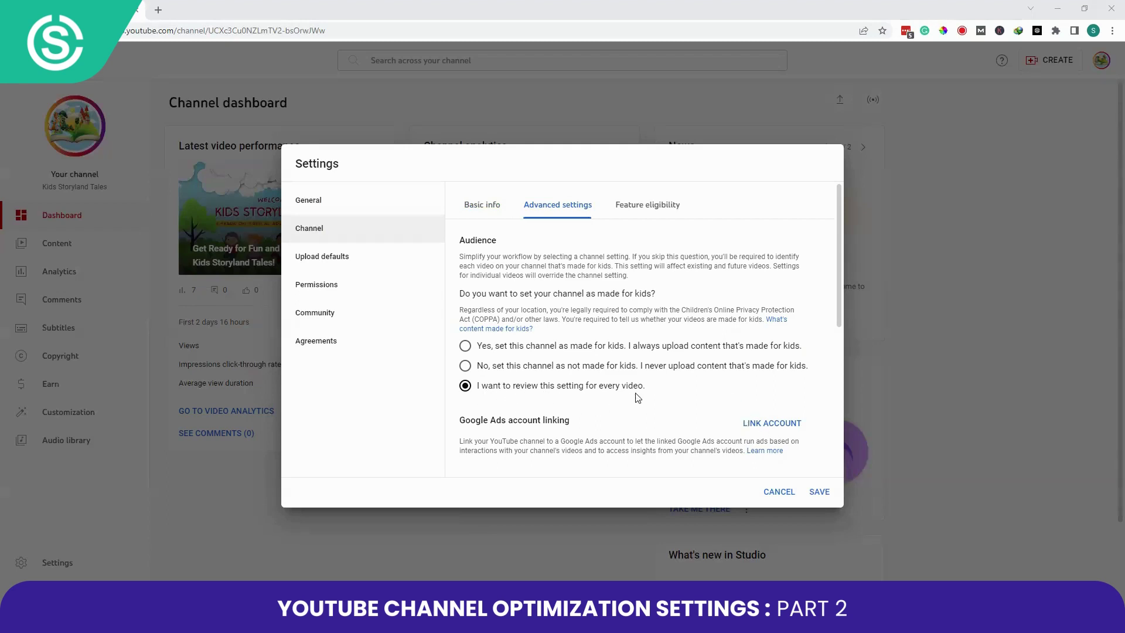
Set Audience to 'No, set this channel as not made for kids' after briefly choosing made for kids.
left_click(594, 346)
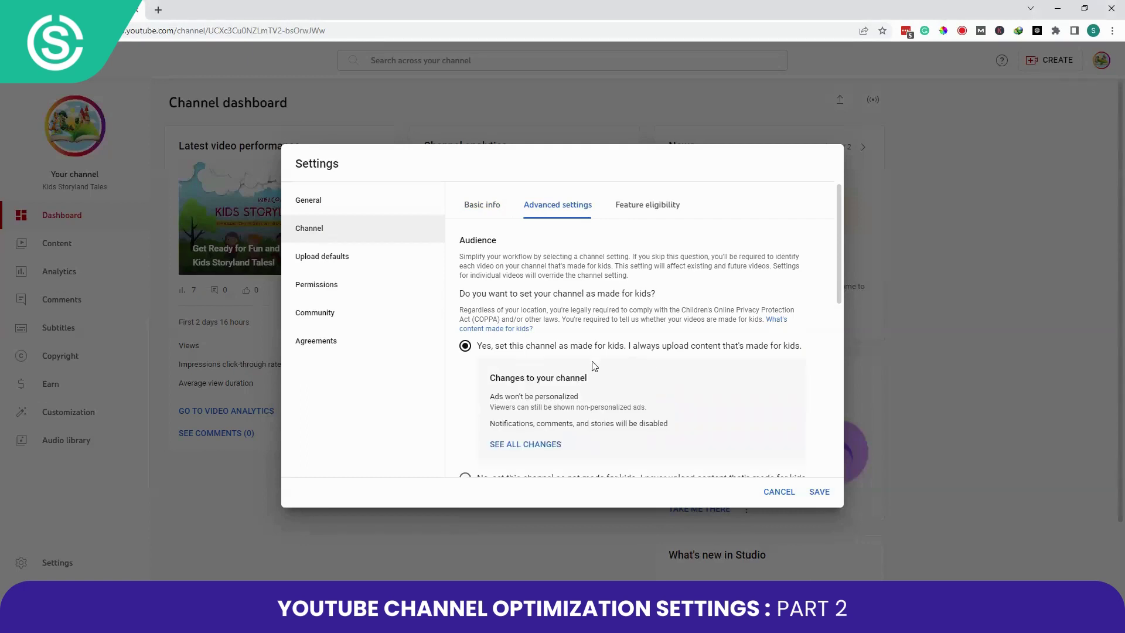
scroll(567, 335, "down", 1)
scroll(568, 336, "down", 1)
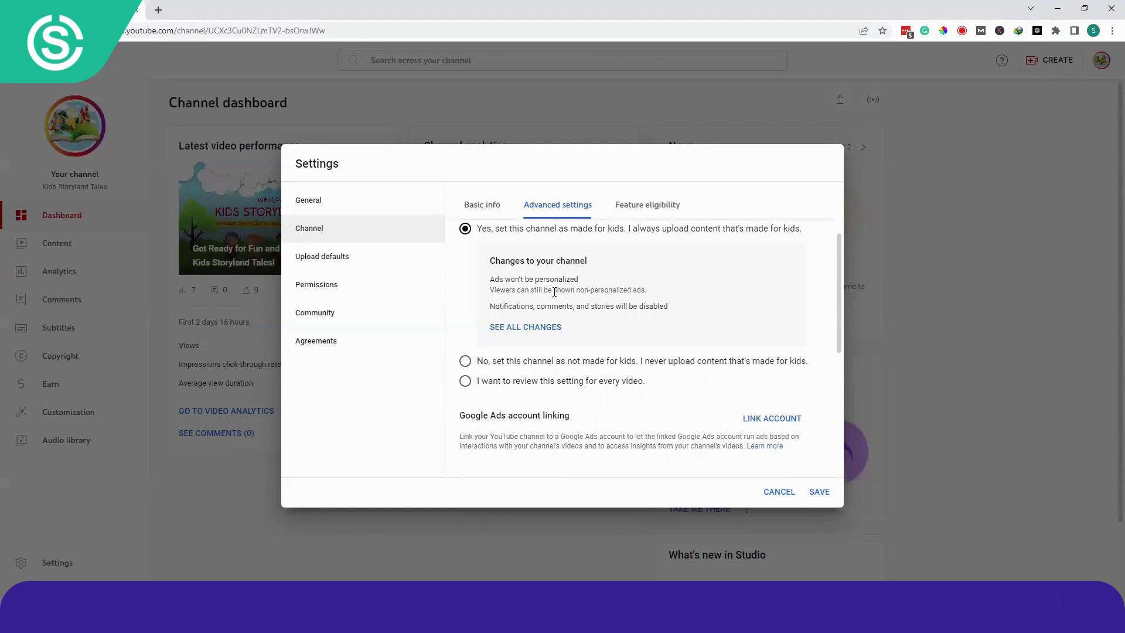
scroll(555, 291, "up", 3)
scroll(528, 299, "down", 3)
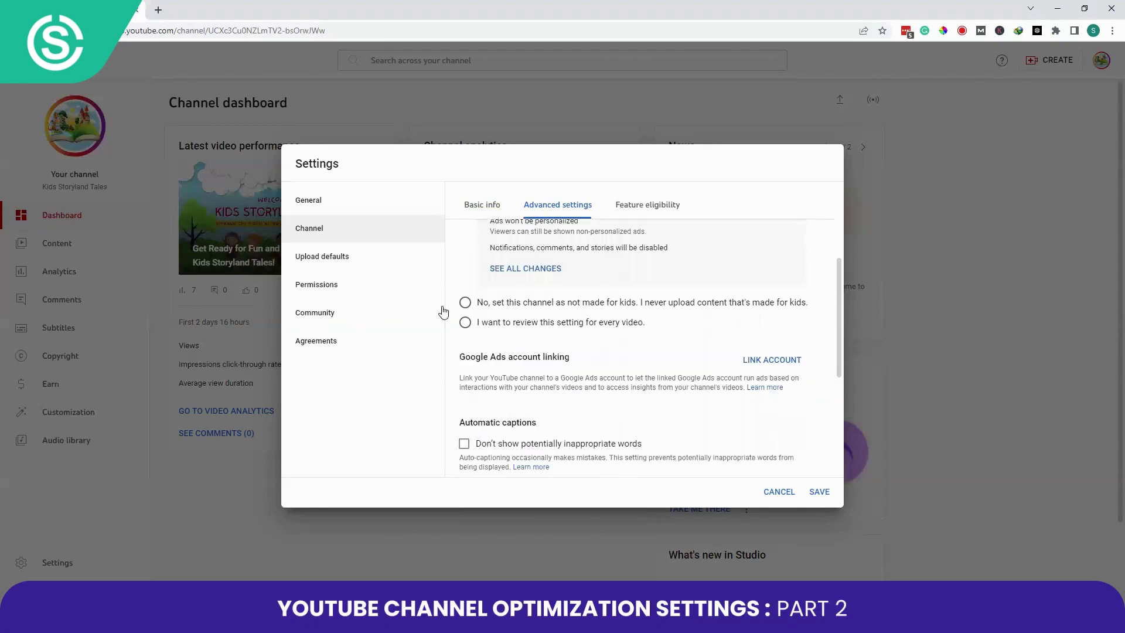
left_click(465, 304)
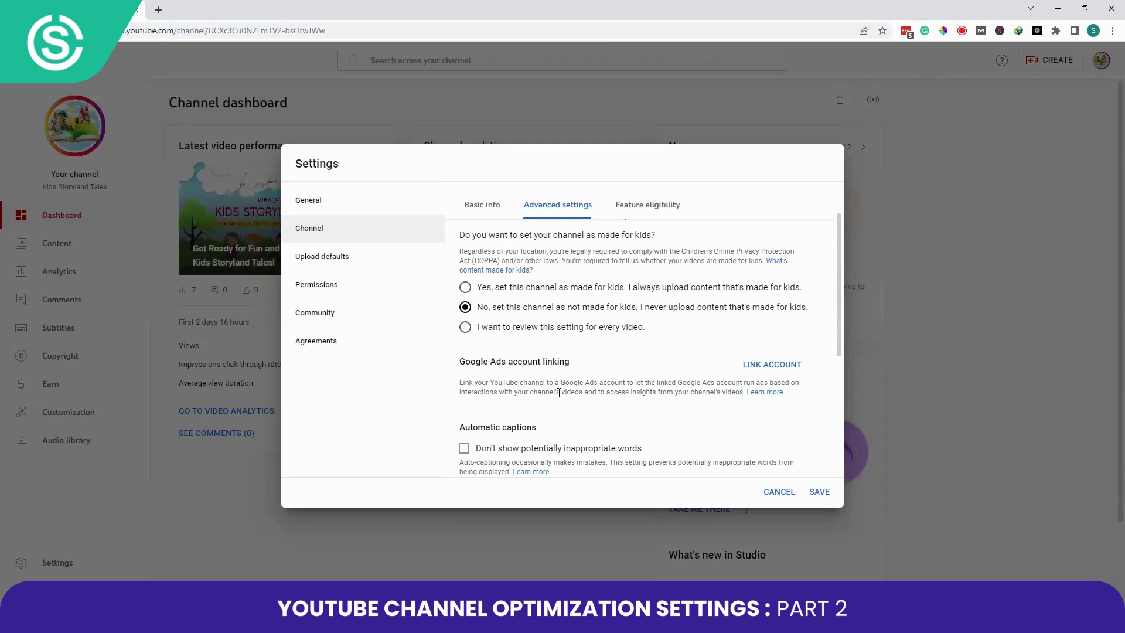
scroll(644, 393, "down", 1)
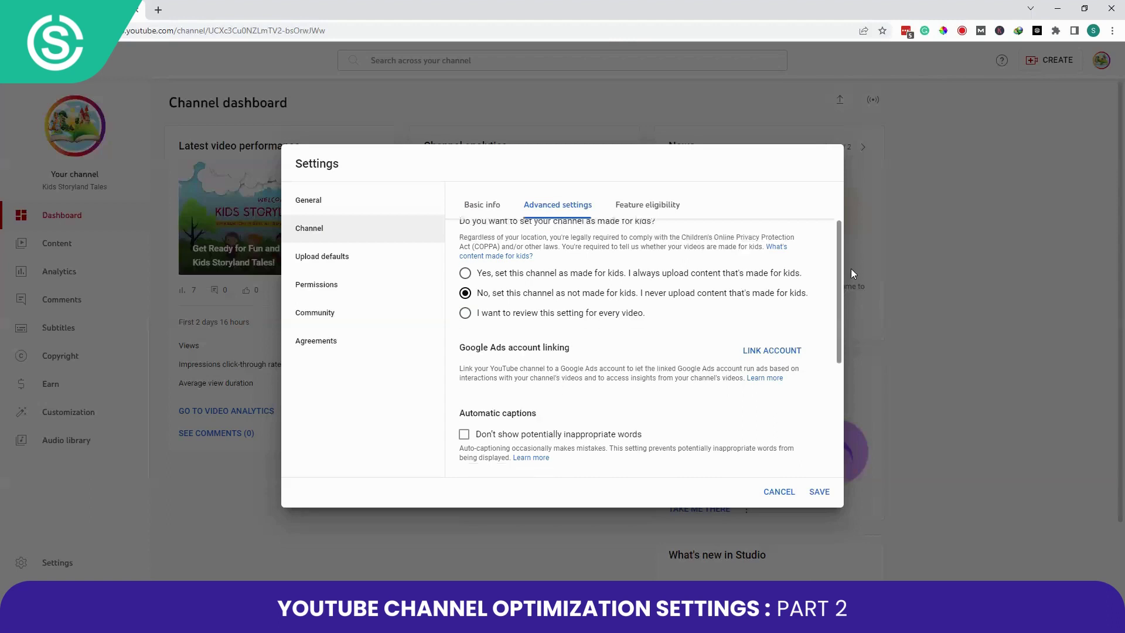
scroll(563, 358, "down", 2)
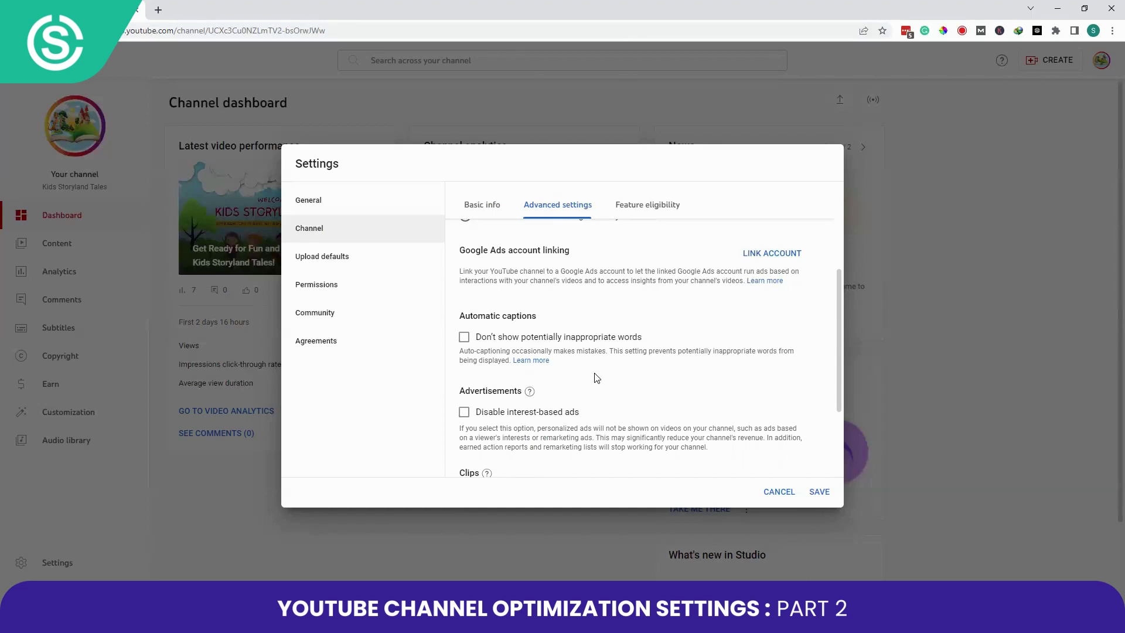
Check 'Don't show potentially inappropriate words' and uncheck 'Allow viewers to clip my content'.
left_click(465, 338)
scroll(573, 292, "down", 2)
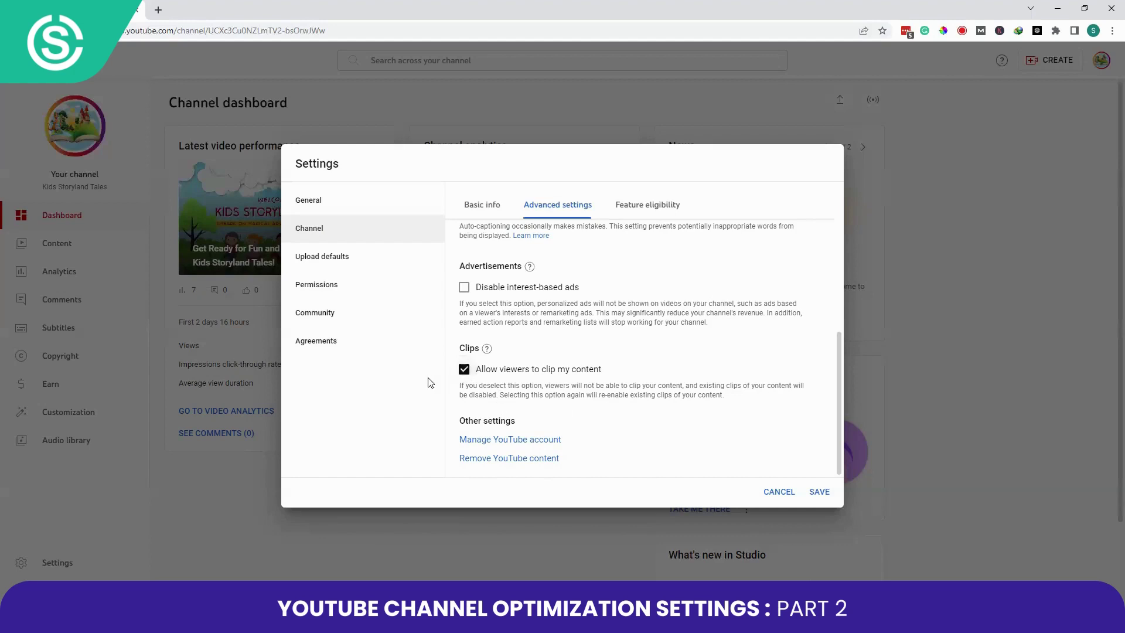
left_click(463, 371)
scroll(530, 442, "up", 10)
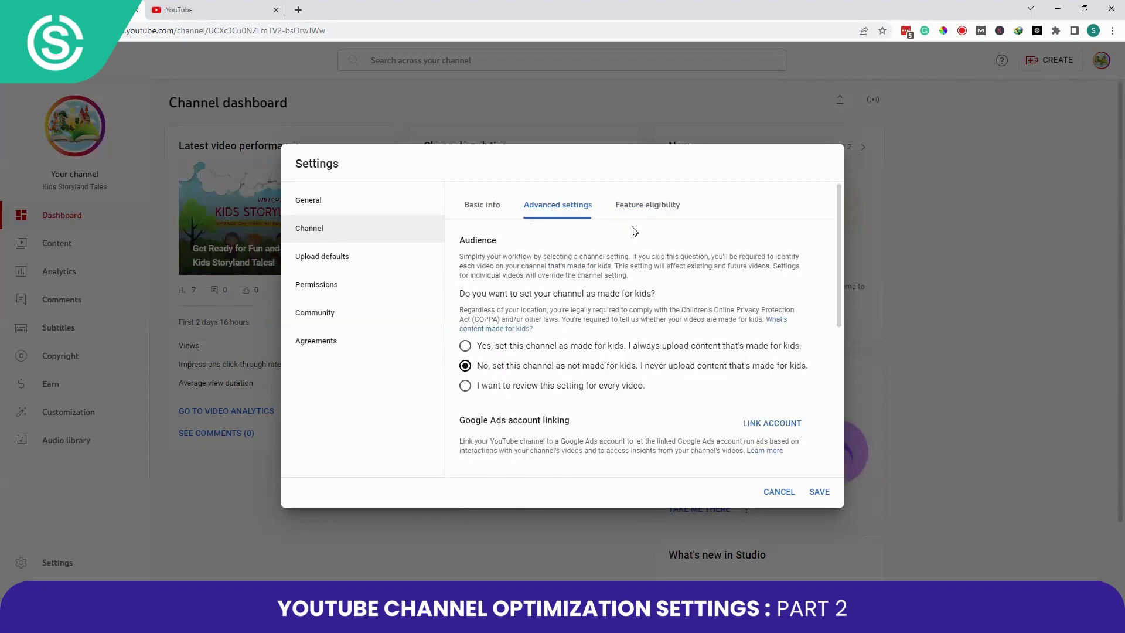
On Feature eligibility, expand the '2. Intermediate features' and '3. Advanced features' requirements.
left_click(646, 208)
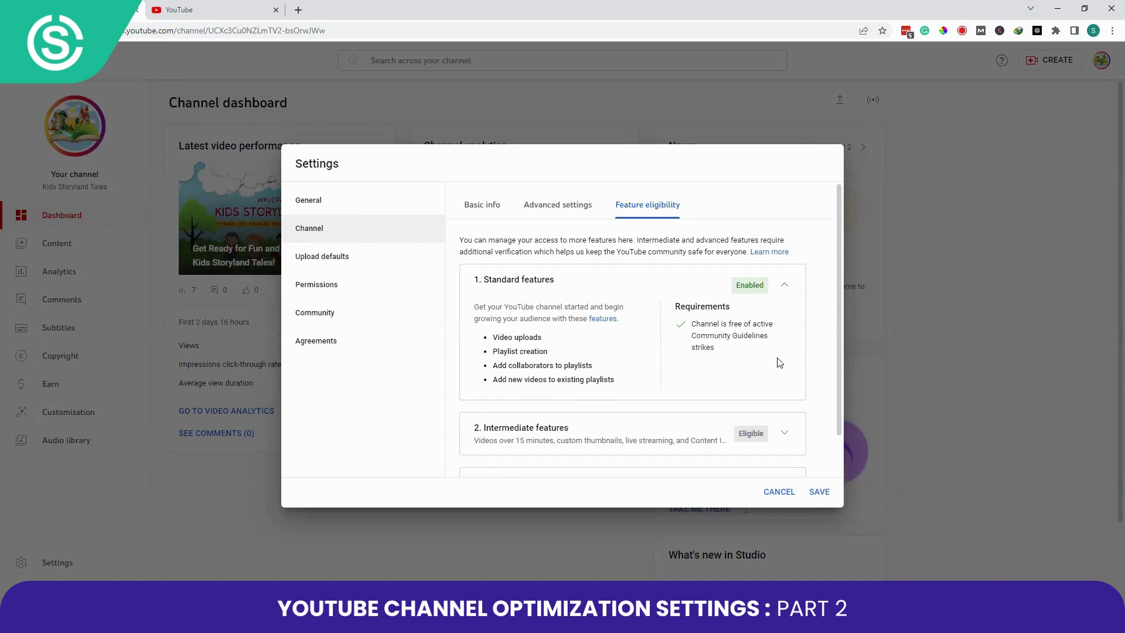
scroll(702, 357, "down", 1)
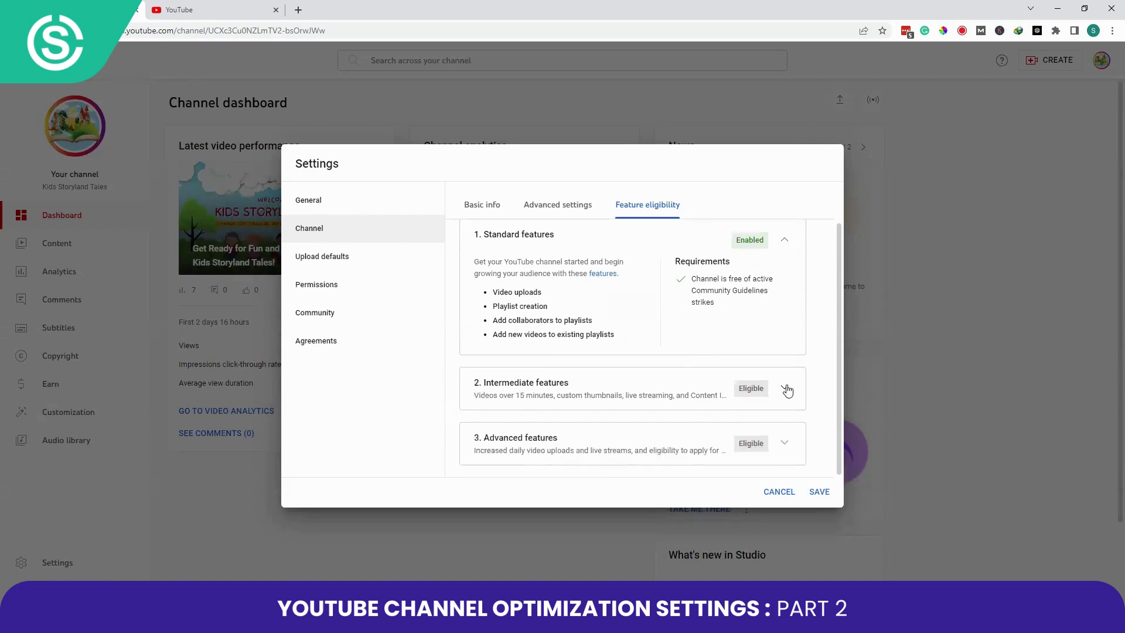
left_click(786, 390)
scroll(655, 384, "down", 2)
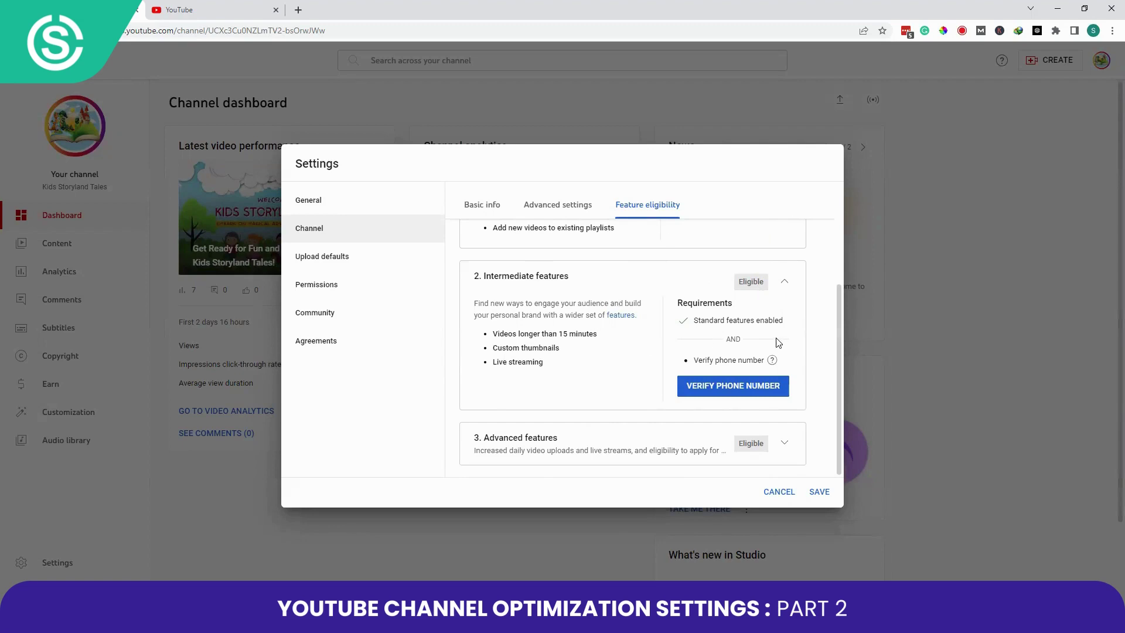
scroll(674, 329, "up", 2)
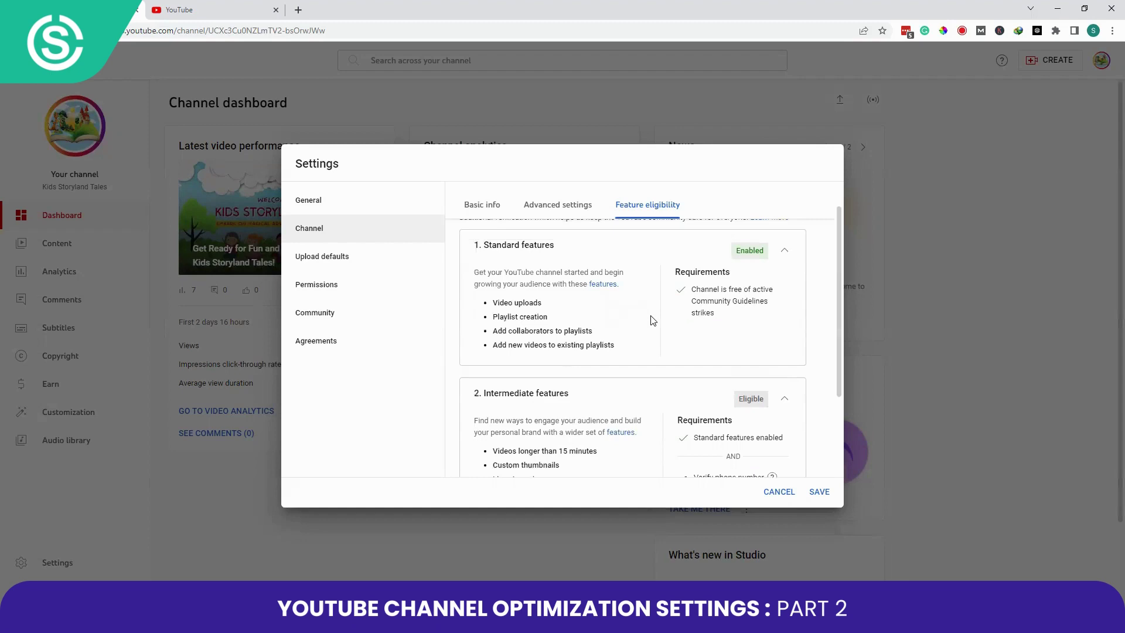
scroll(651, 319, "down", 2)
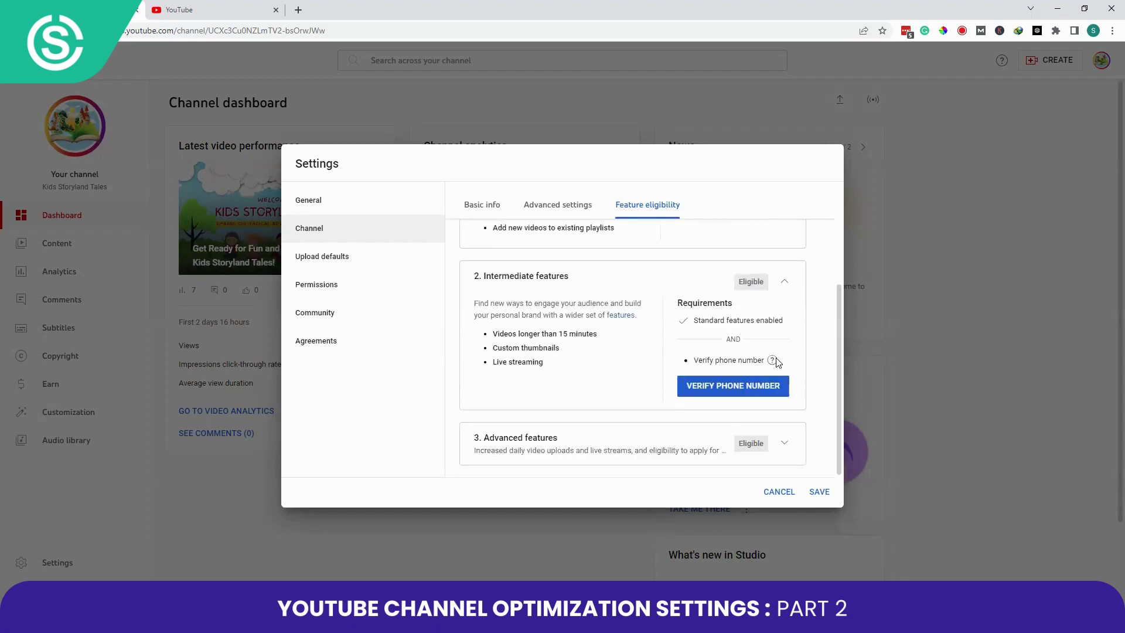
mouse_move(773, 362)
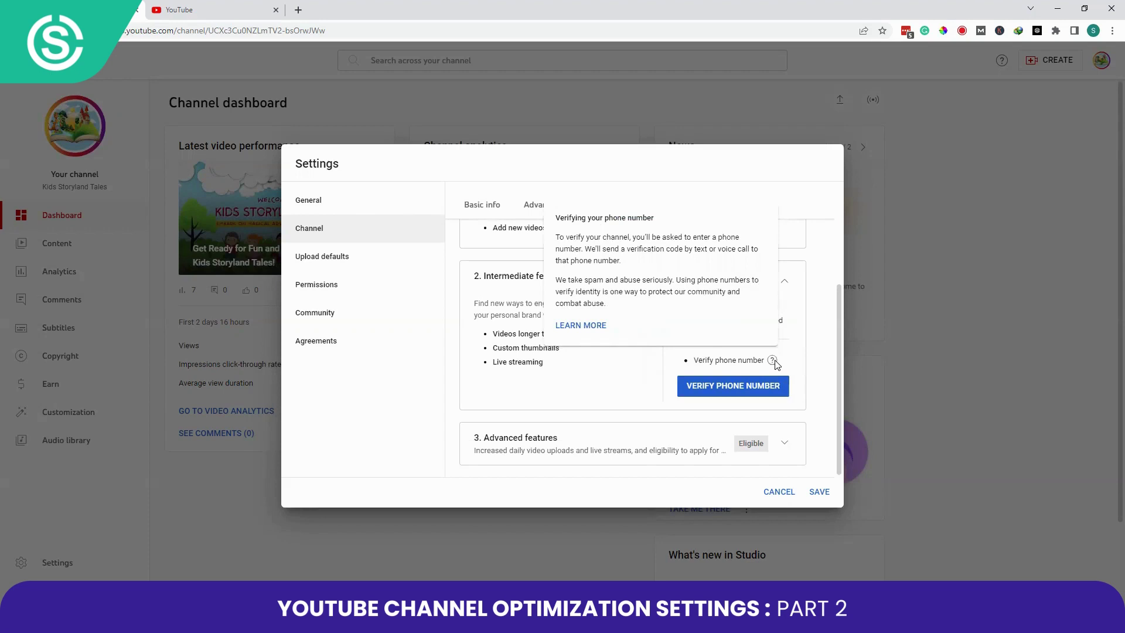
left_click(503, 445)
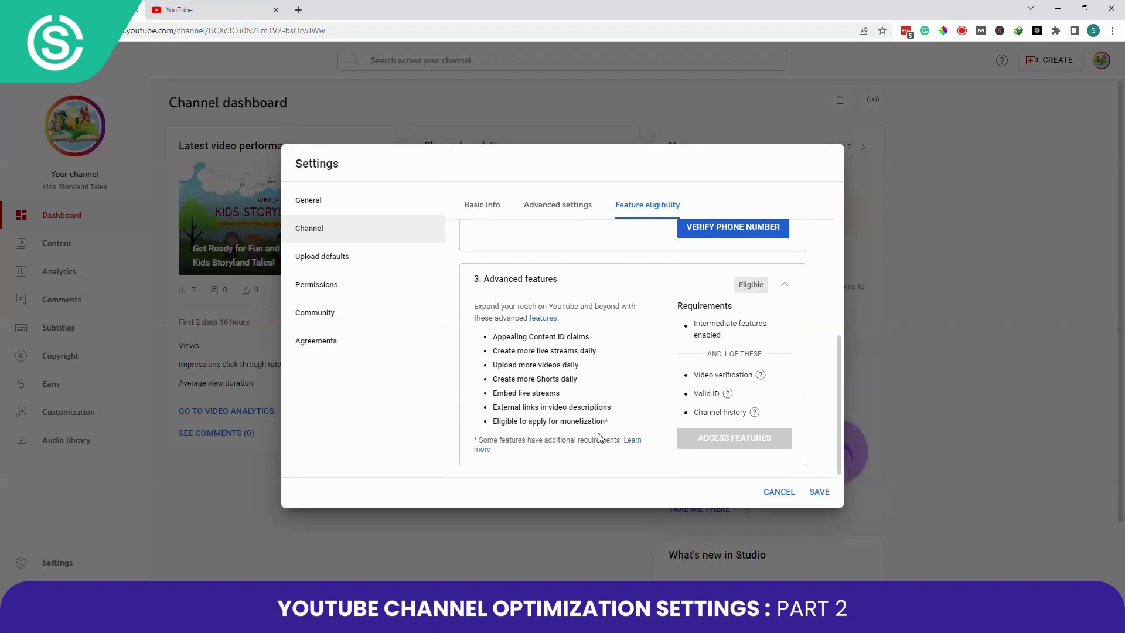
scroll(674, 328, "up", 1)
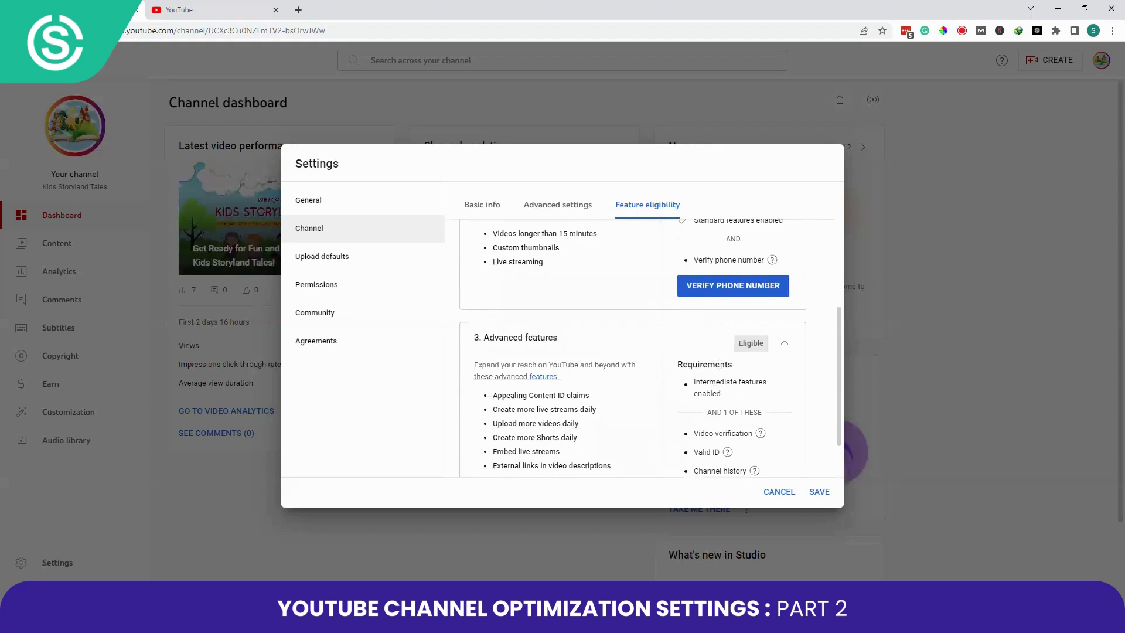
scroll(729, 396, "up", 2)
scroll(726, 381, "down", 3)
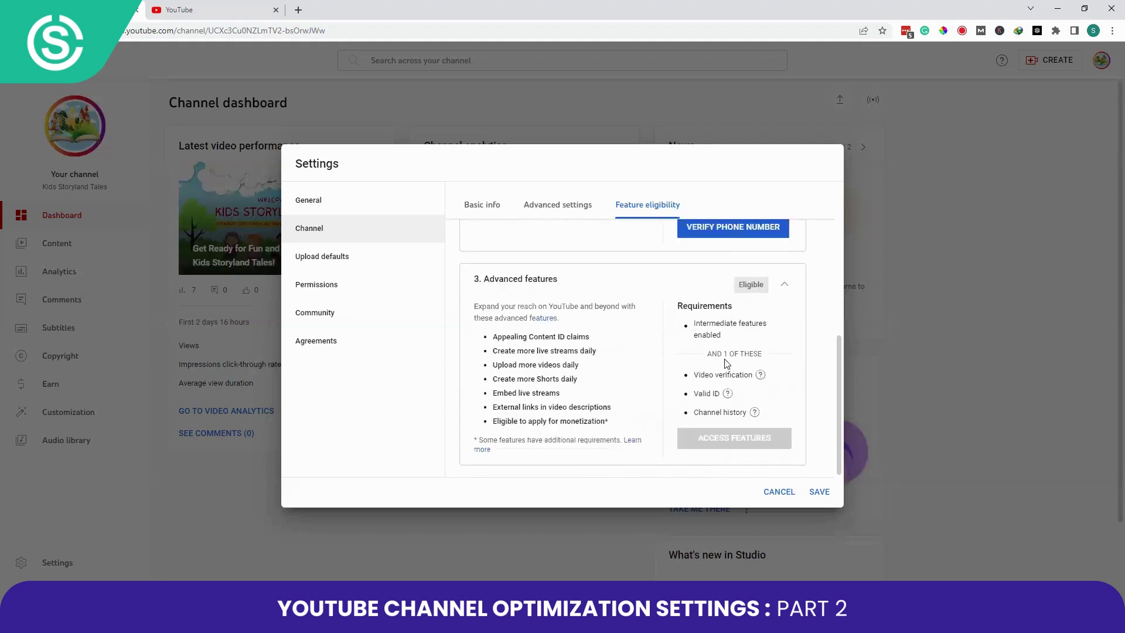
mouse_move(738, 377)
mouse_move(720, 401)
scroll(814, 221, "up", 7)
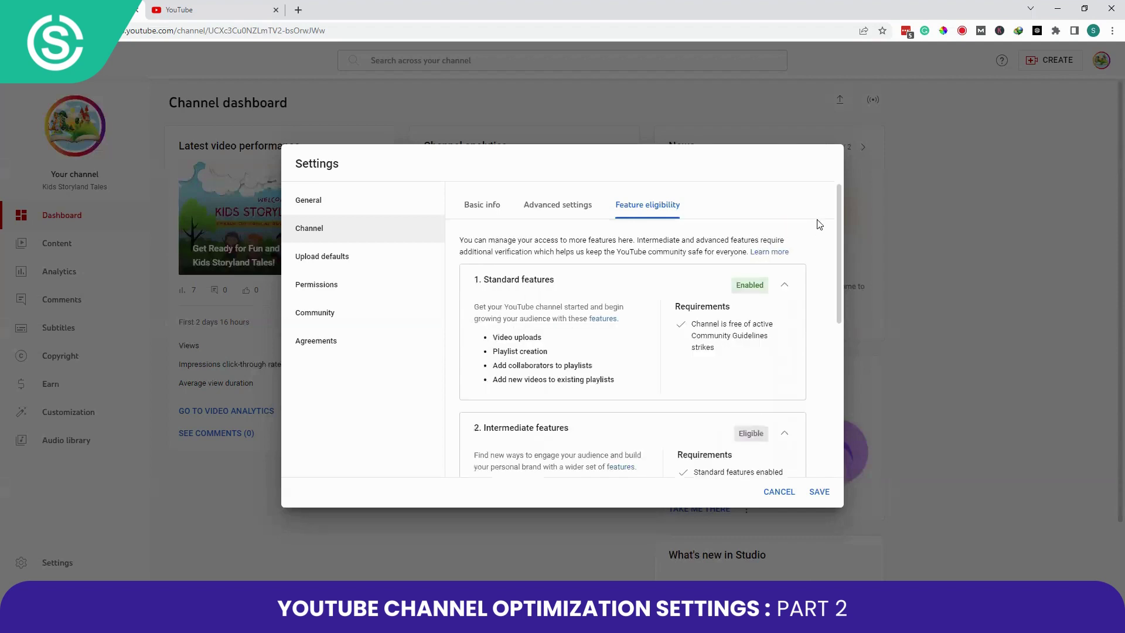
scroll(834, 211, "down", 1)
scroll(844, 222, "up", 1)
scroll(673, 298, "down", 4)
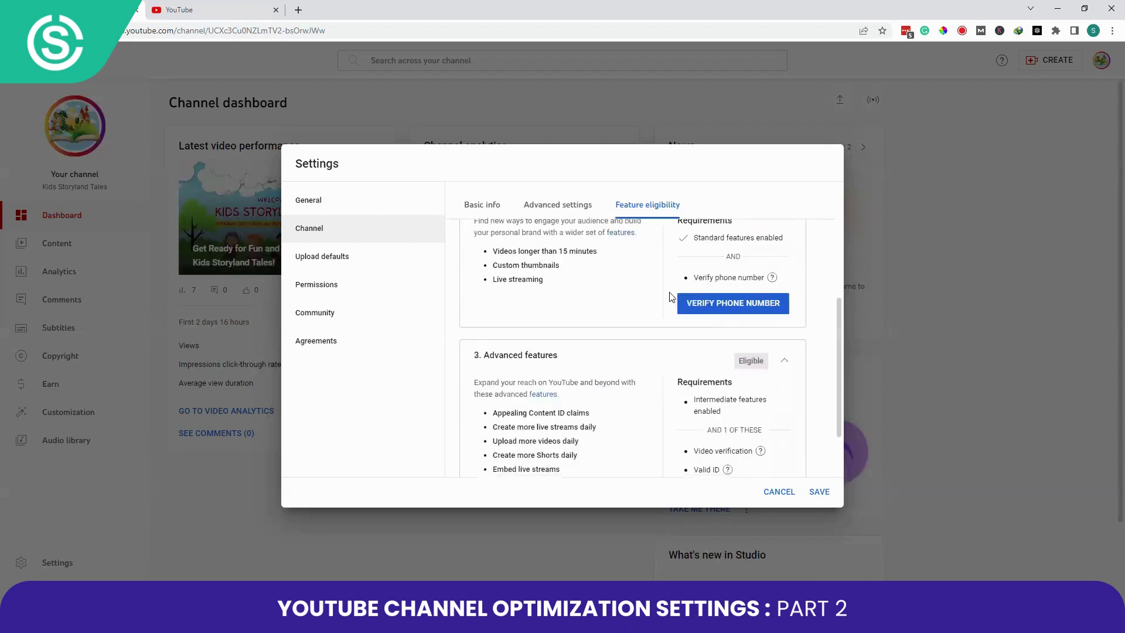
scroll(673, 297, "up", 2)
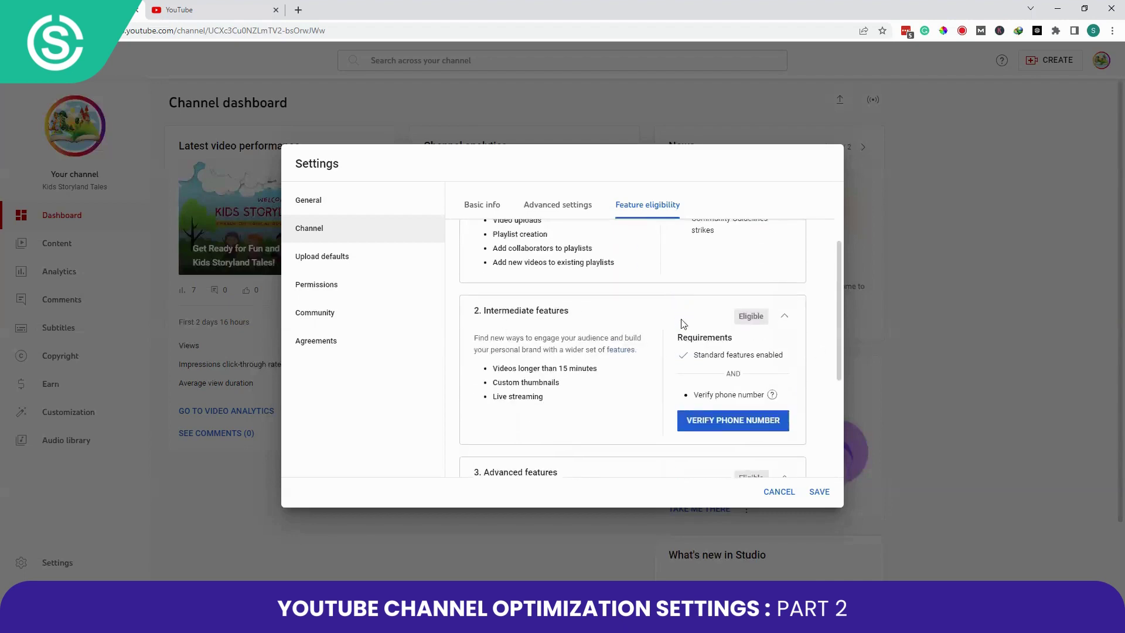
scroll(773, 272, "up", 2)
scroll(778, 273, "down", 3)
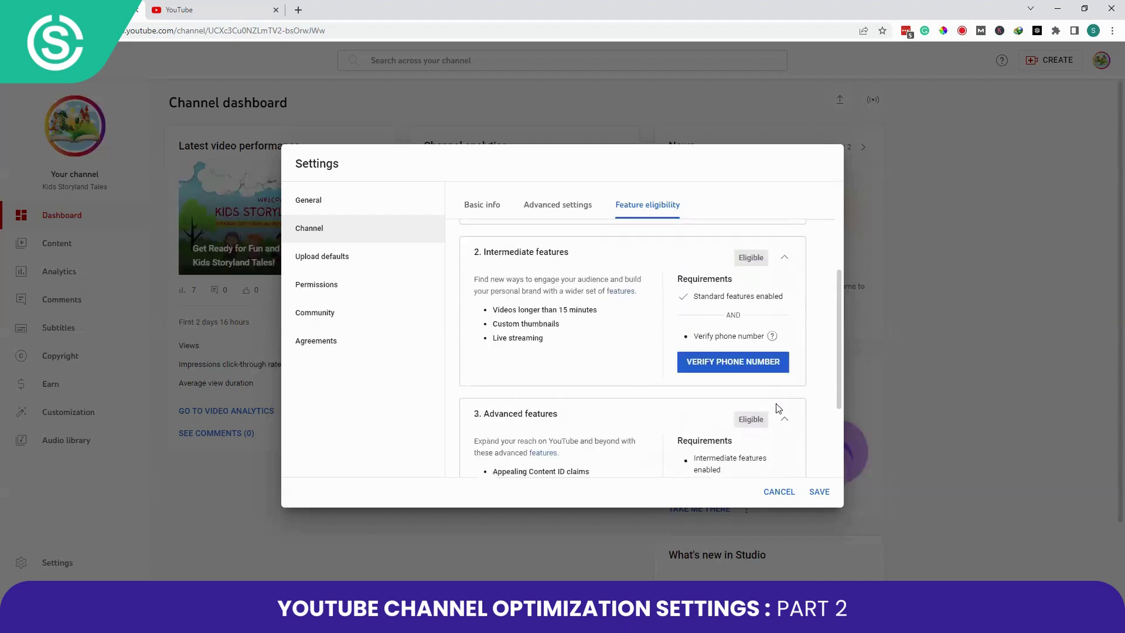
Verify the channel's phone number by text message, entering and submitting the six-digit code.
left_click(734, 367)
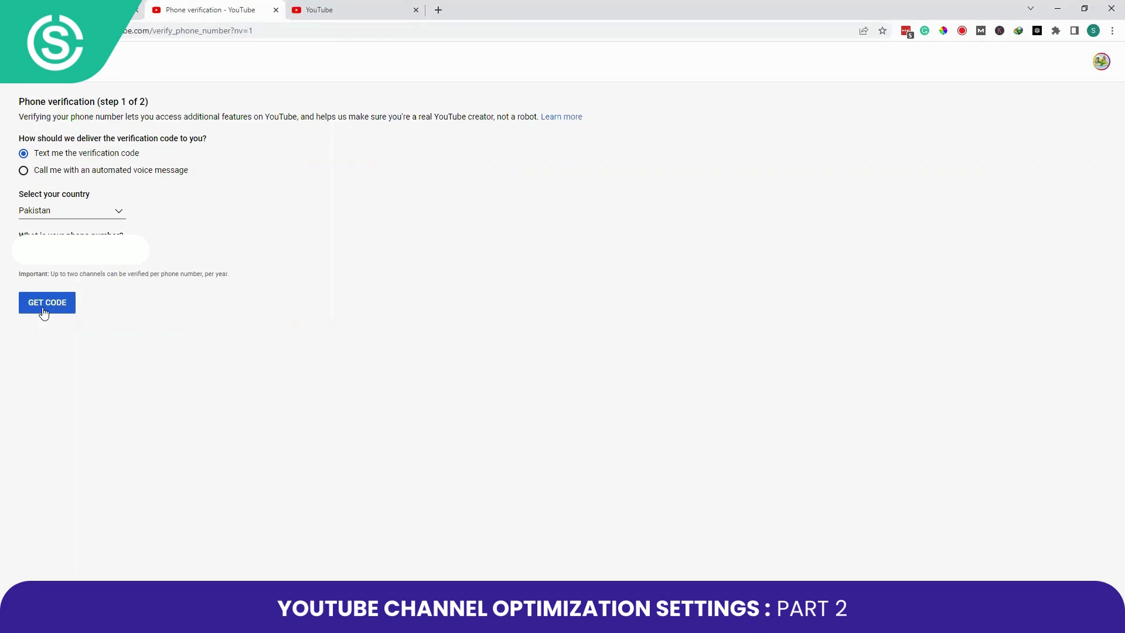
left_click(55, 306)
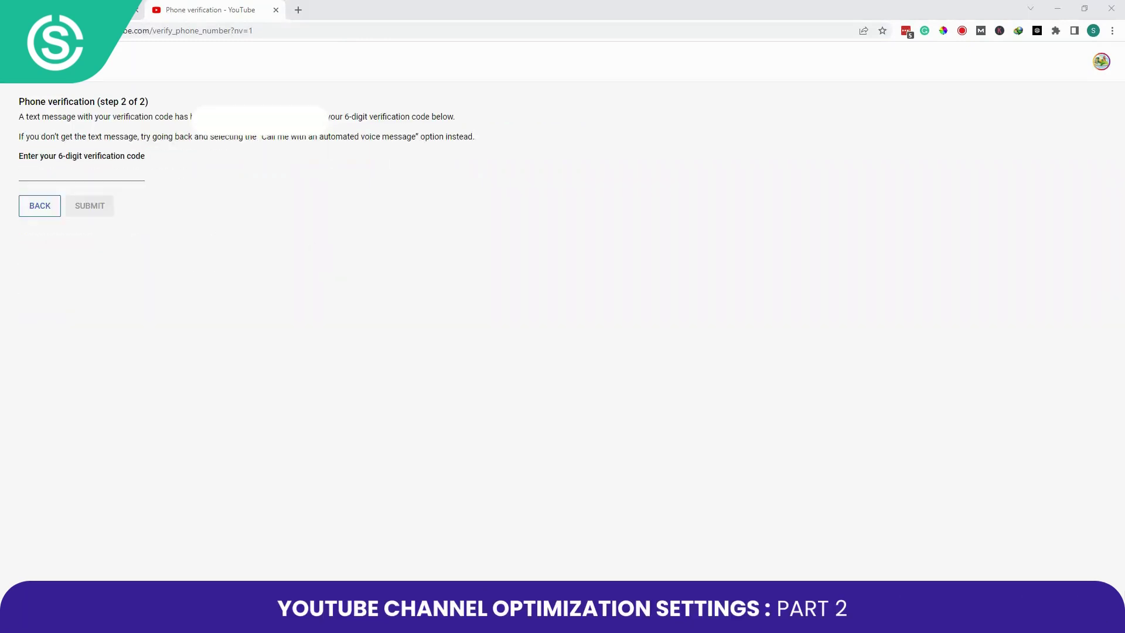
left_click(128, 168)
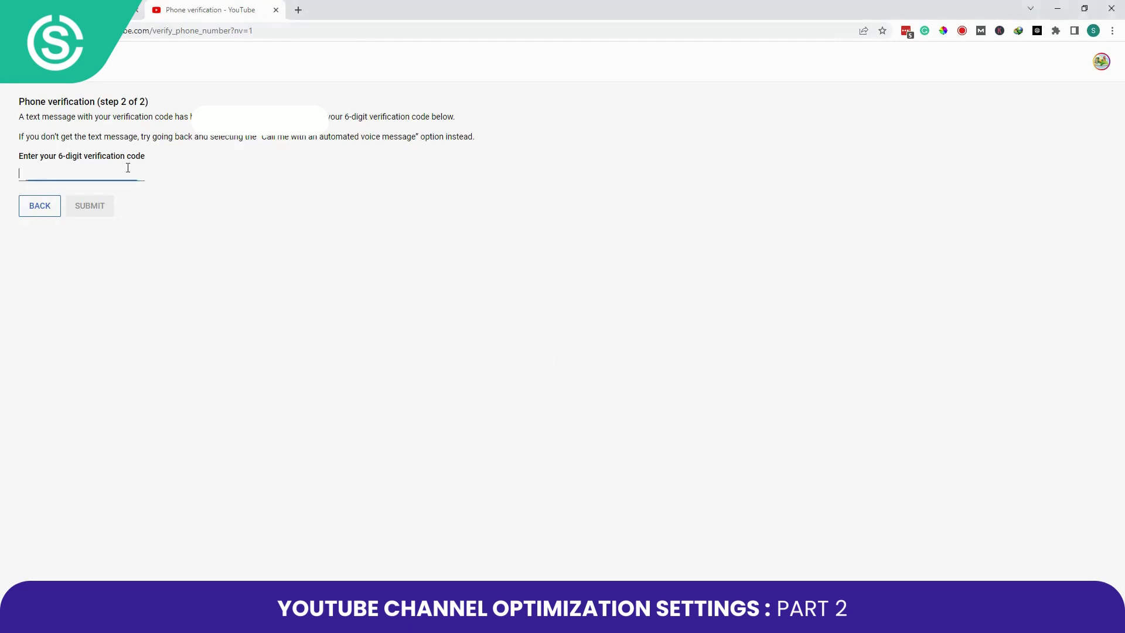
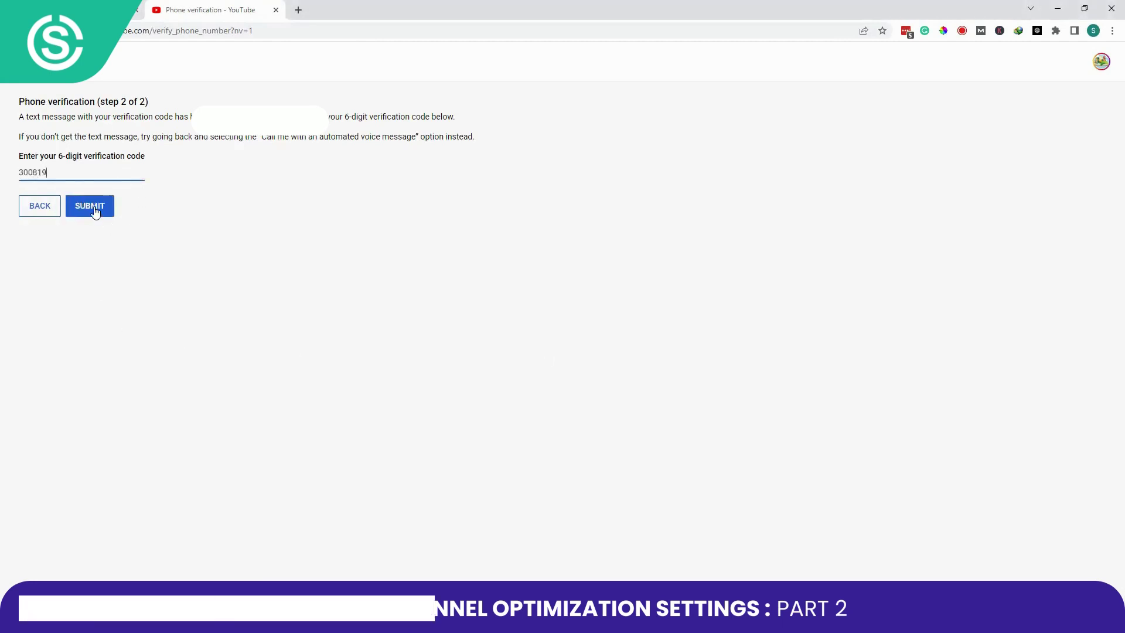
left_click(93, 208)
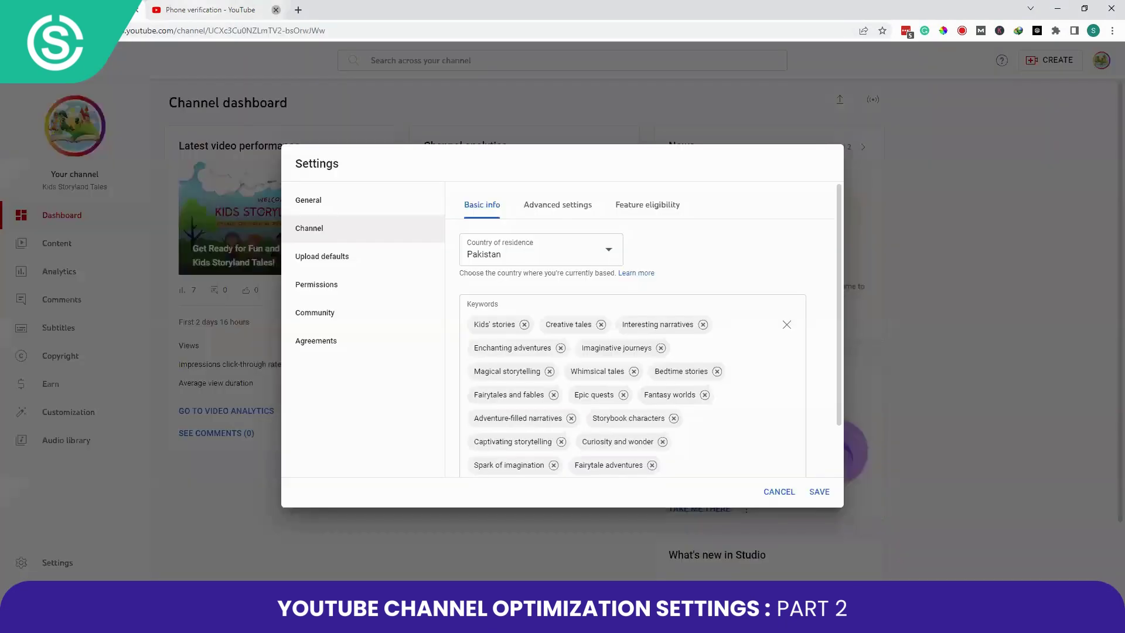
Close the verification tab, reopen Feature eligibility and expand '3. Advanced features', then open Upload defaults.
left_click(276, 10)
left_click(647, 205)
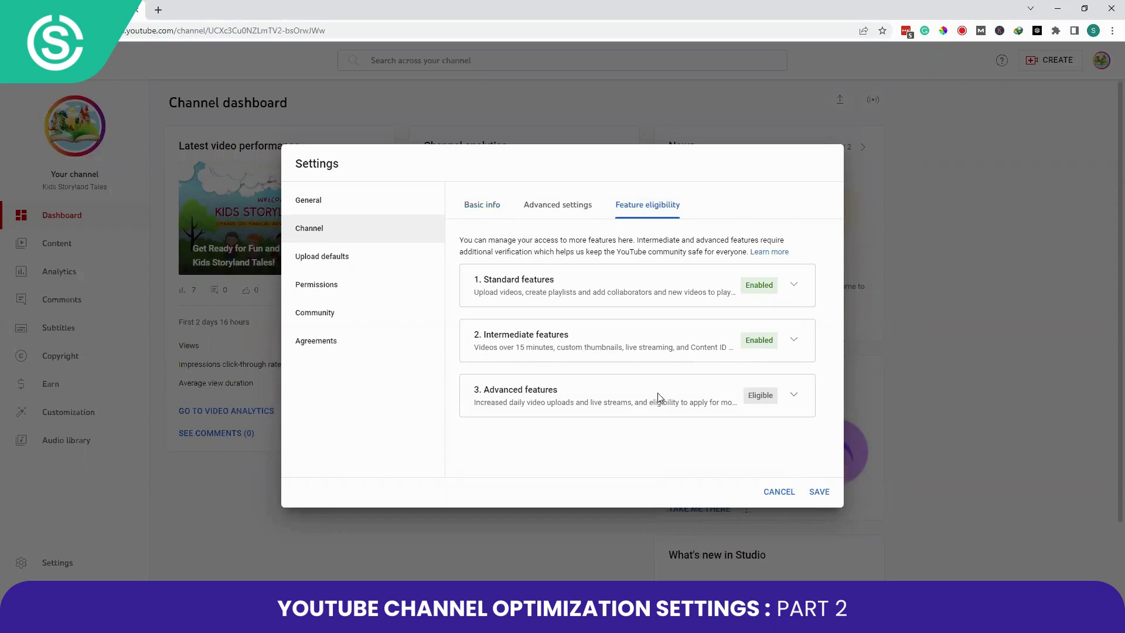
left_click(794, 395)
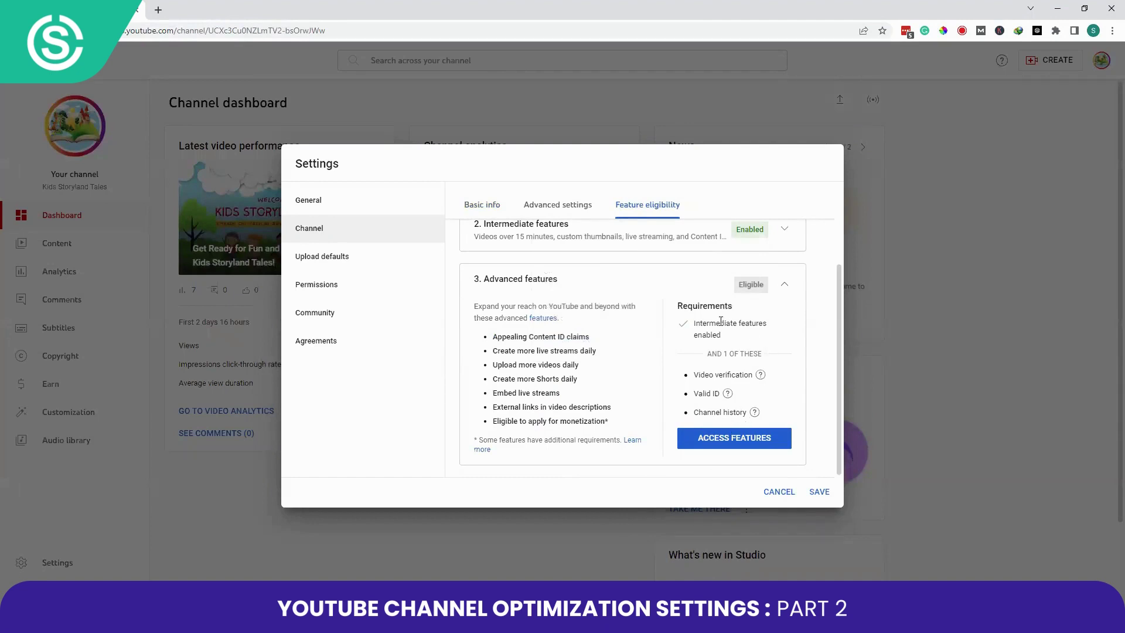
scroll(744, 405, "up", 1)
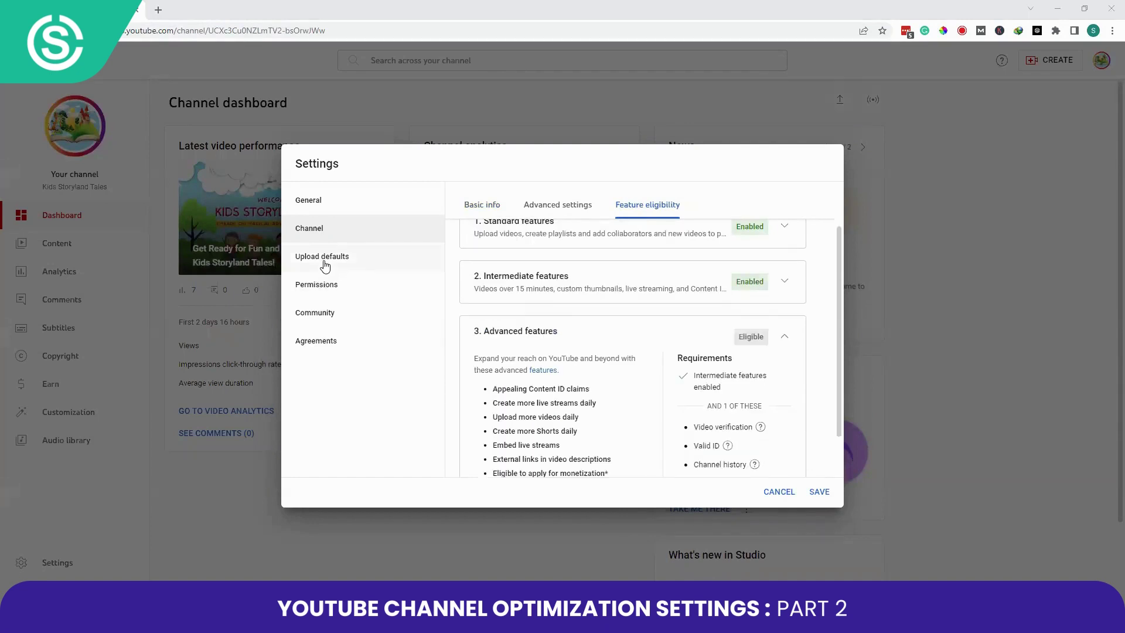
left_click(325, 266)
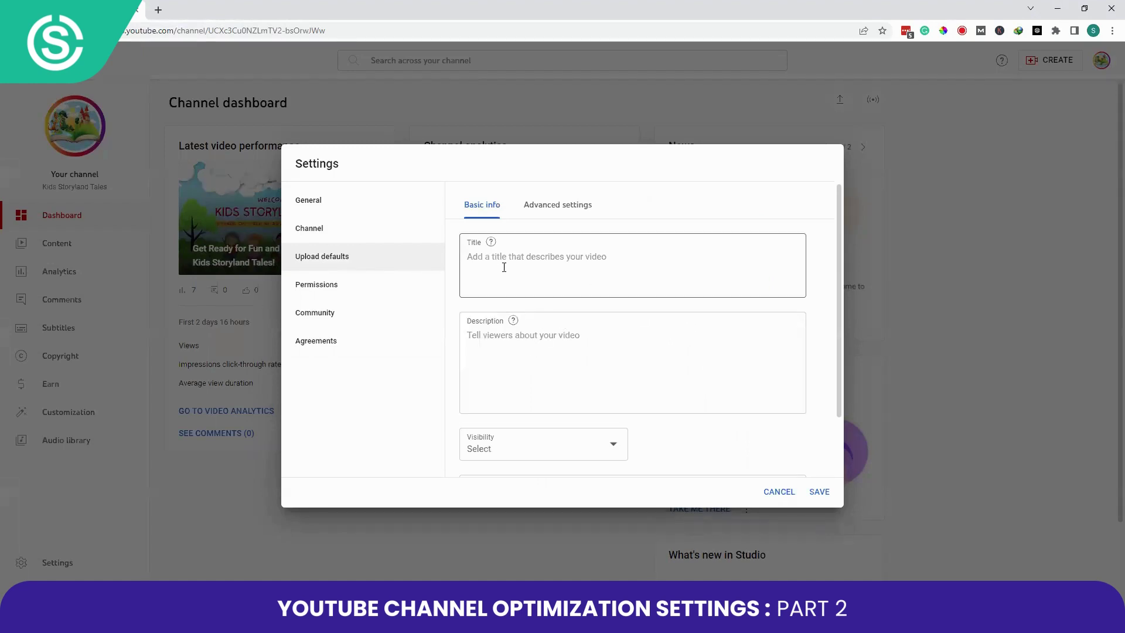
Set default upload visibility to Public and paste ten tags like Kids' stories and Bedtime stories.
scroll(537, 372, "down", 2)
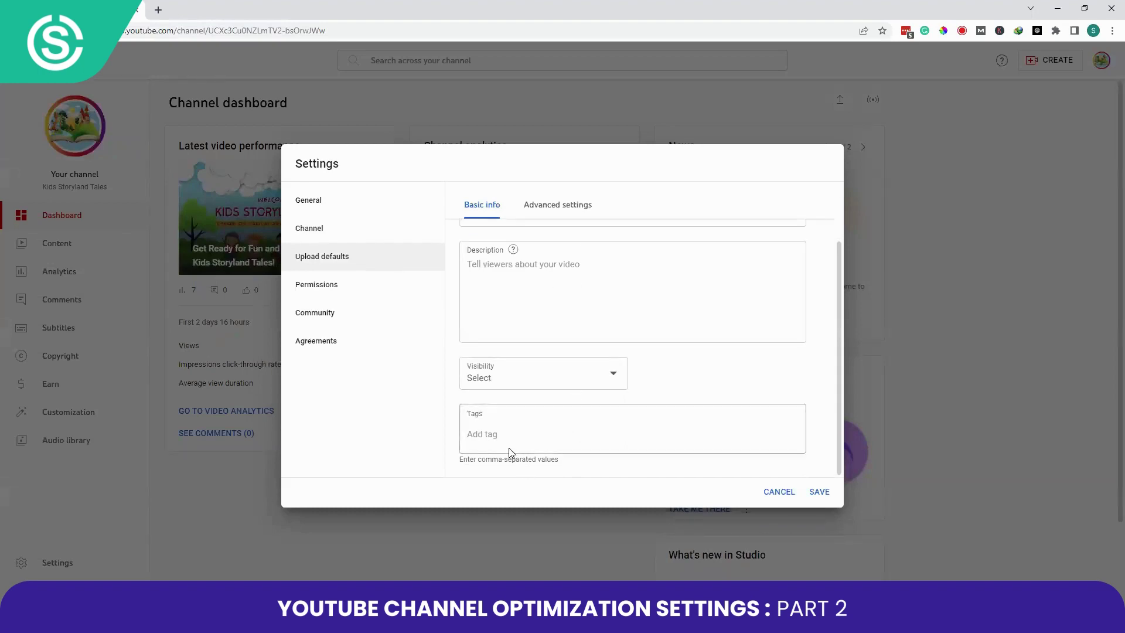
scroll(509, 448, "up", 2)
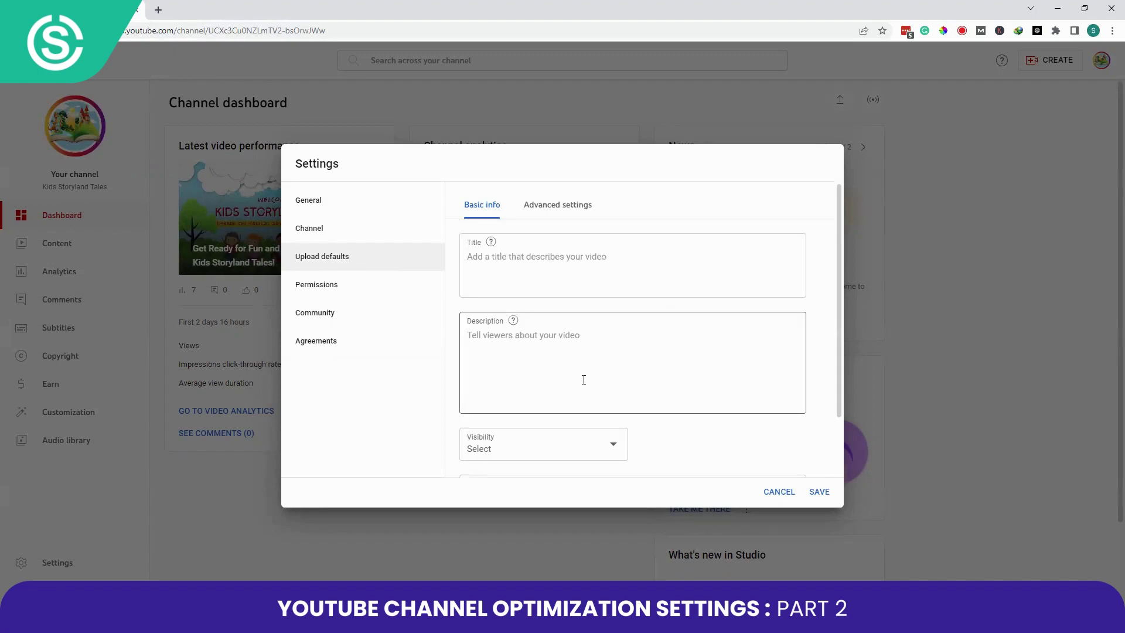
scroll(599, 355, "down", 2)
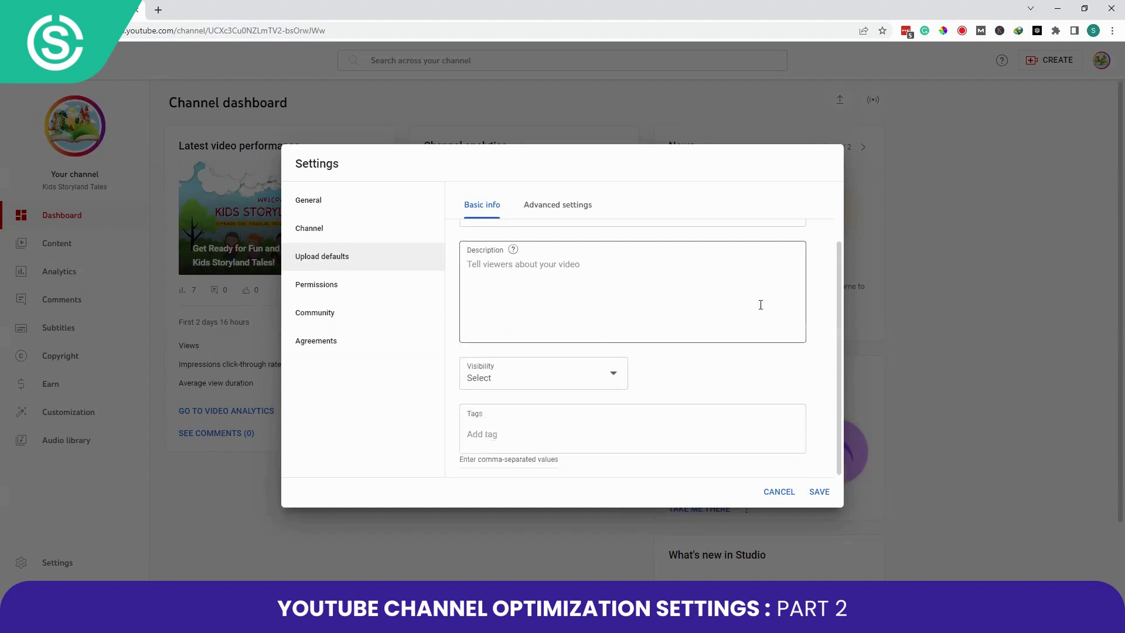
left_click(548, 375)
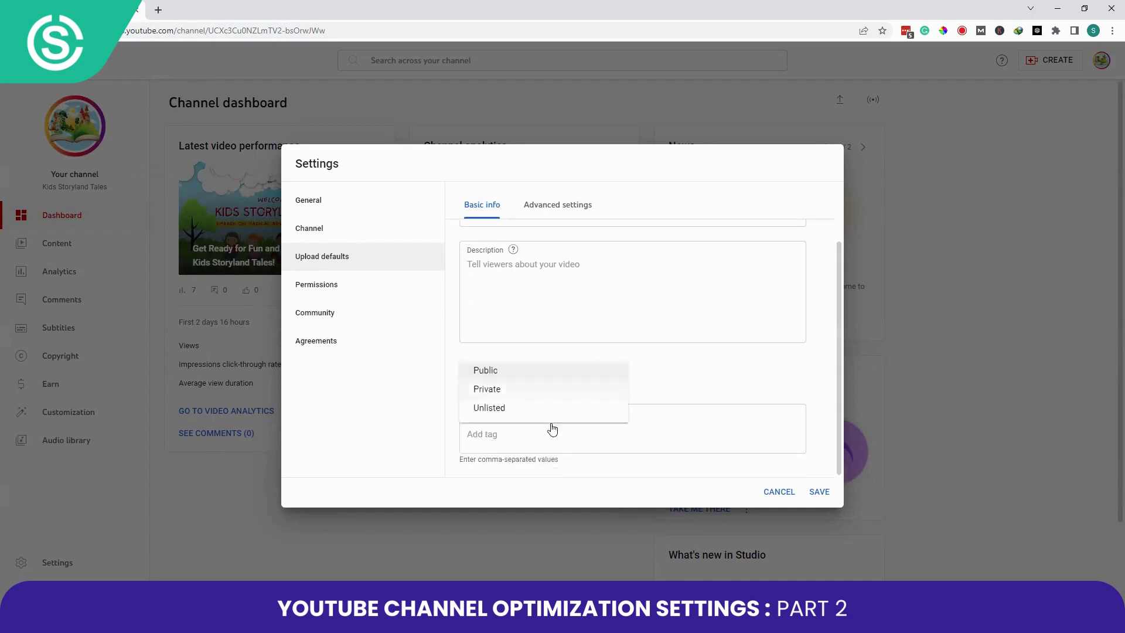
left_click(492, 376)
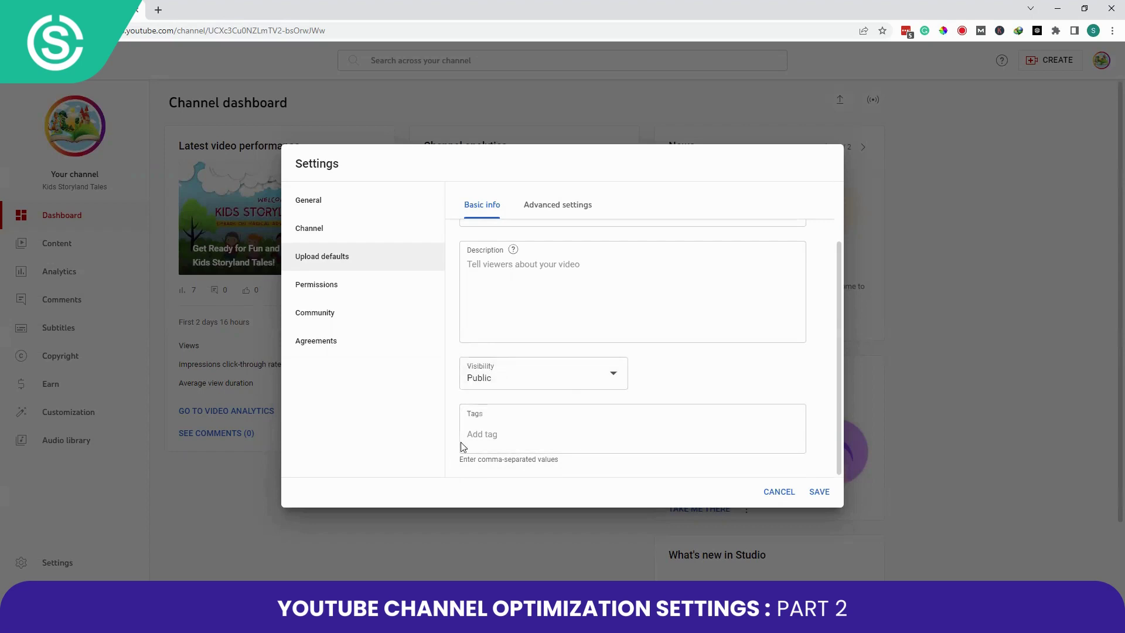
left_click(510, 434)
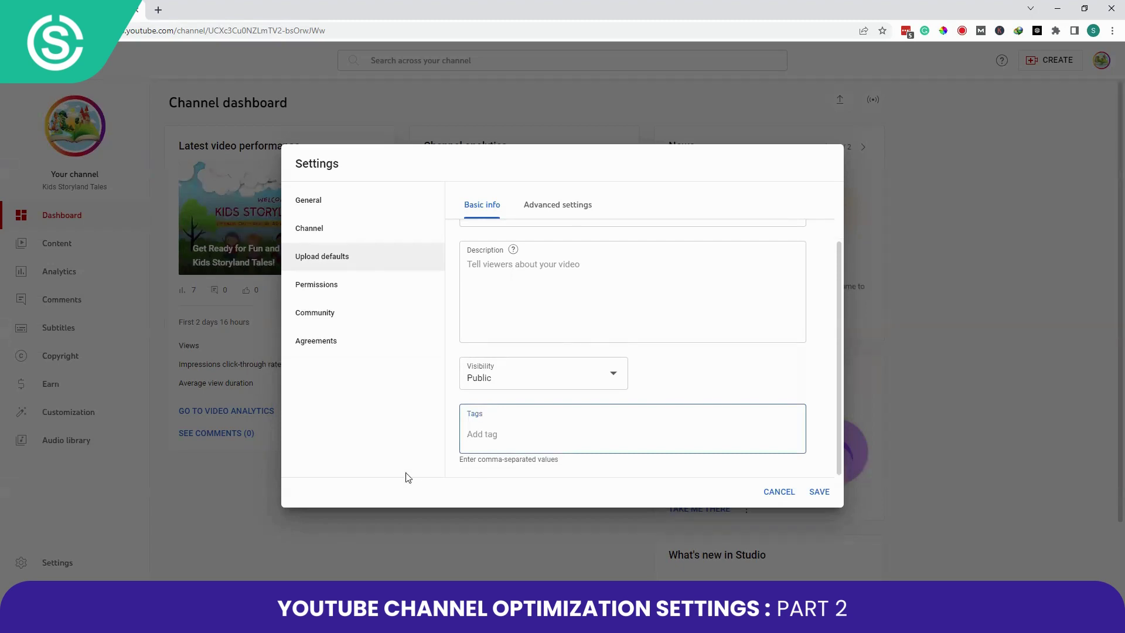
type("Kids' stories, Creative tales, Enchanting adventures, Magical storytelling, Whimsical tales, Bedtime stories, Captivating storytelling, Fairytale adventures, Unforgettable storytelling., AI storytelling")
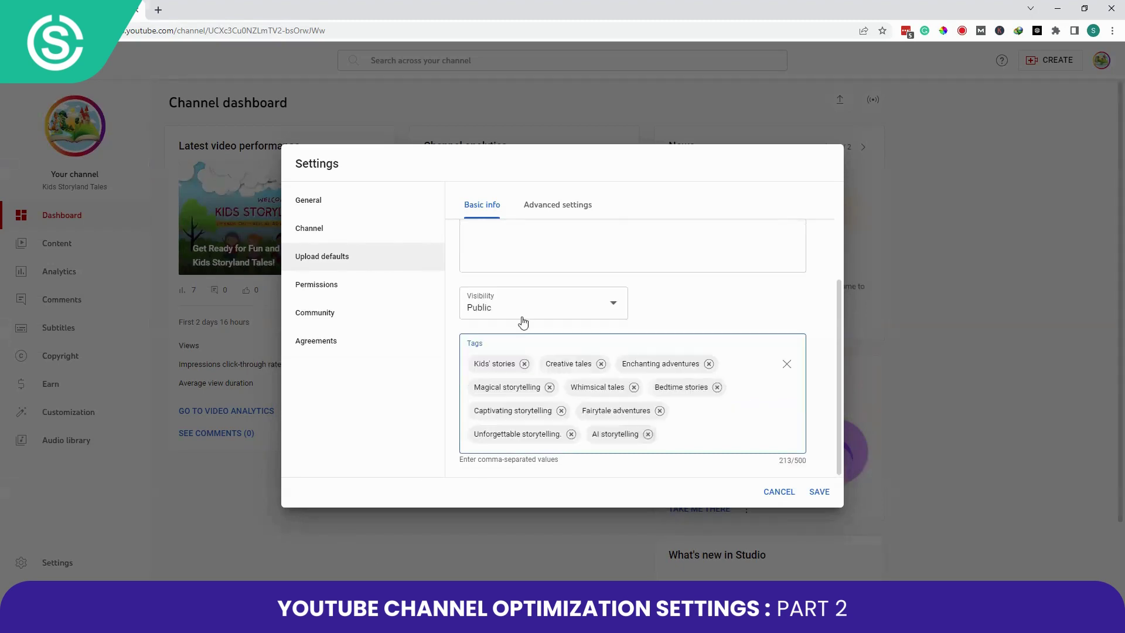
scroll(676, 306, "up", 3)
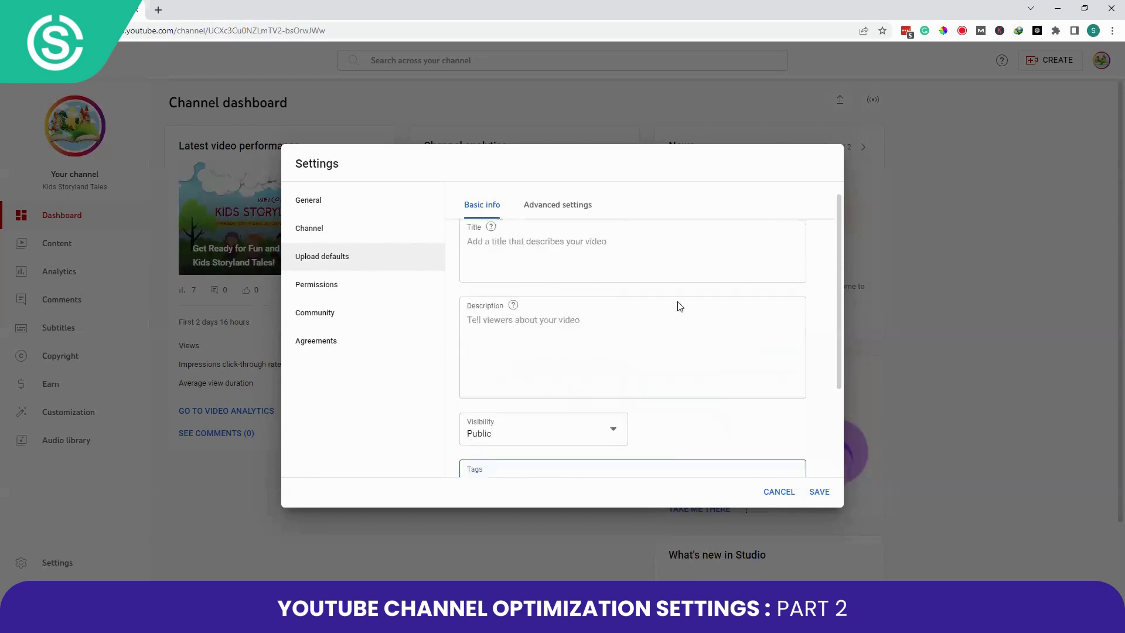
In advanced upload defaults, set the default category to Entertainment.
left_click(561, 209)
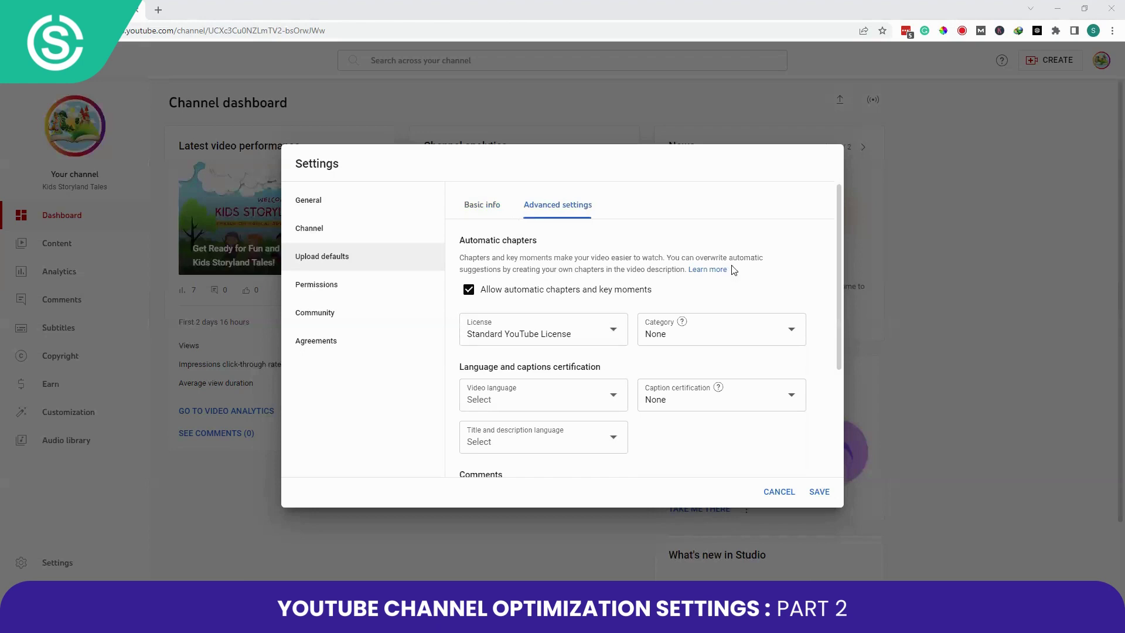
left_click(612, 338)
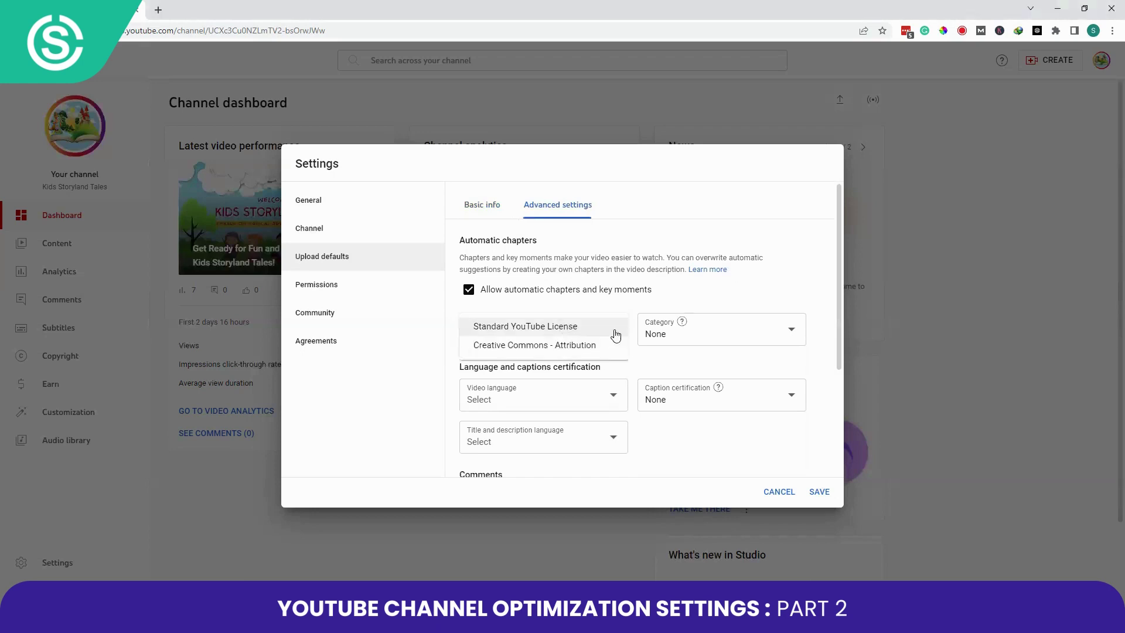
scroll(776, 270, "down", 1)
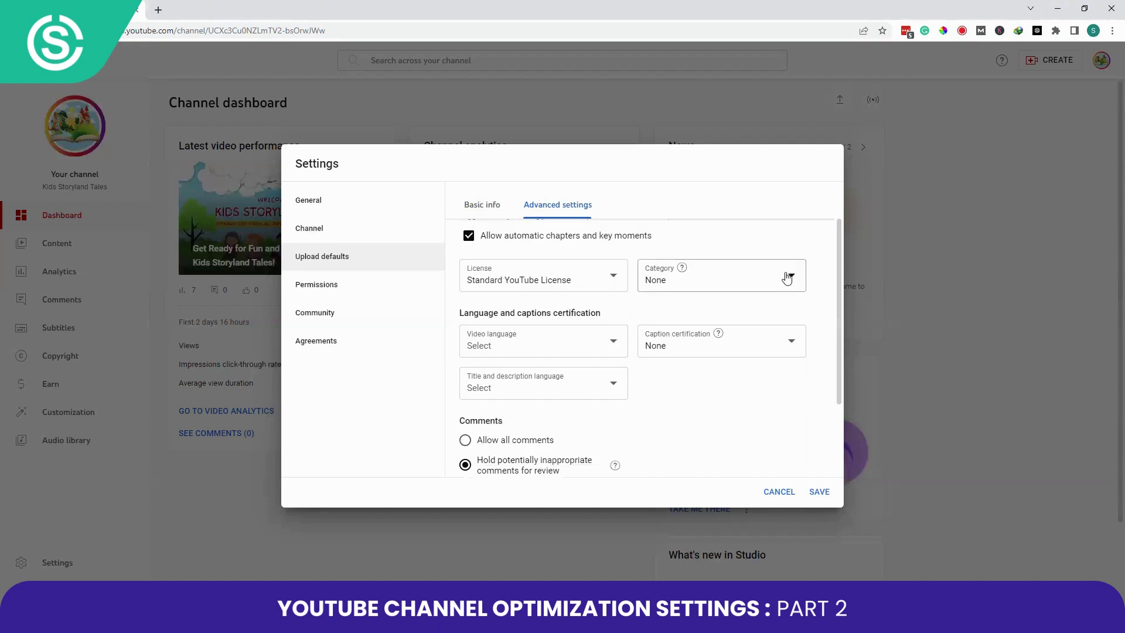
left_click(779, 281)
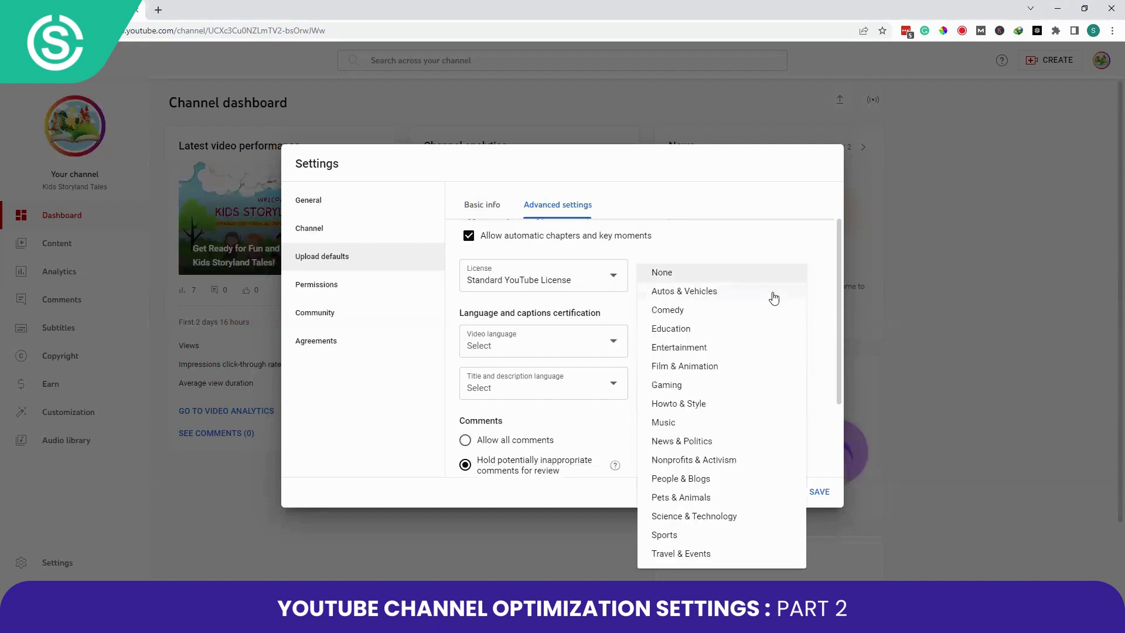
left_click(692, 351)
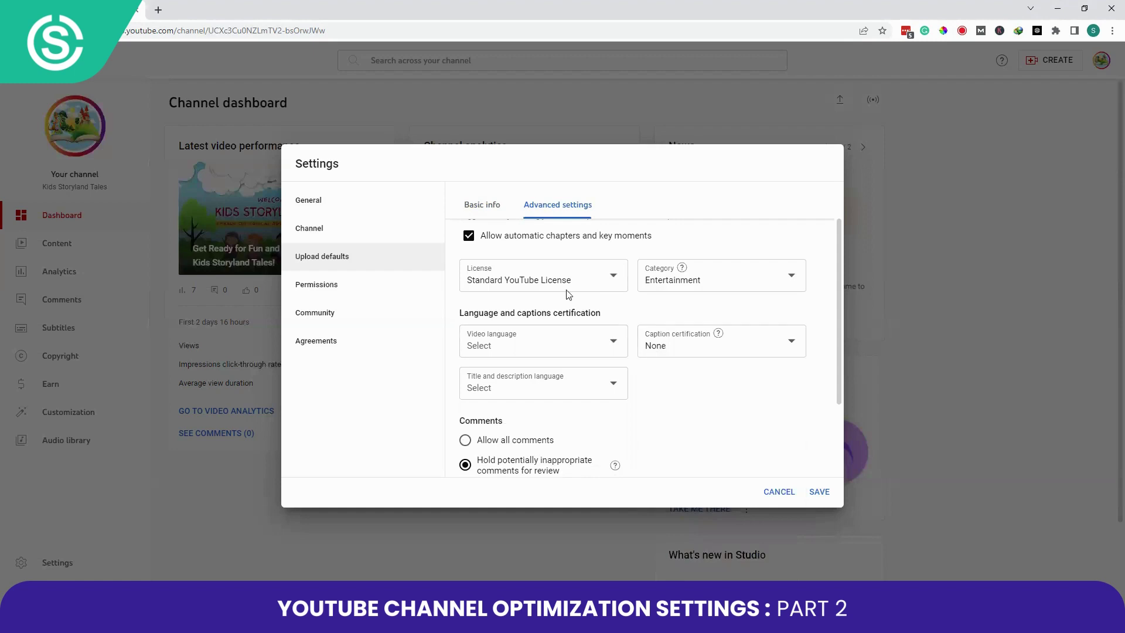
Set the default video language to English.
left_click(606, 340)
scroll(519, 170, "down", 20)
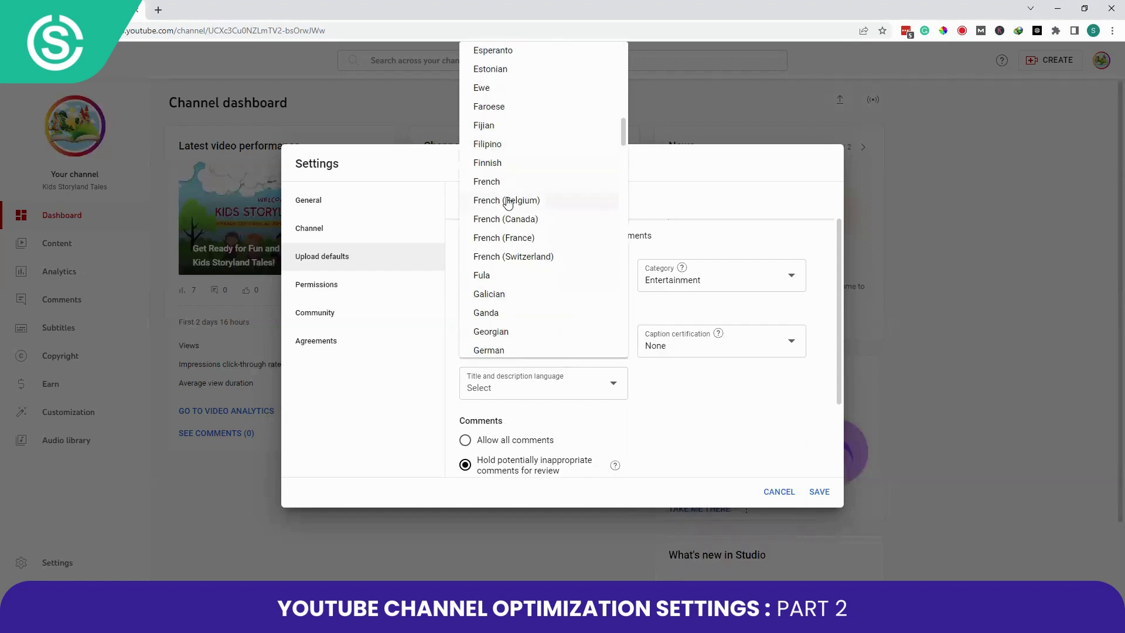
scroll(505, 201, "up", 1)
scroll(505, 125, "up", 1)
left_click(505, 125)
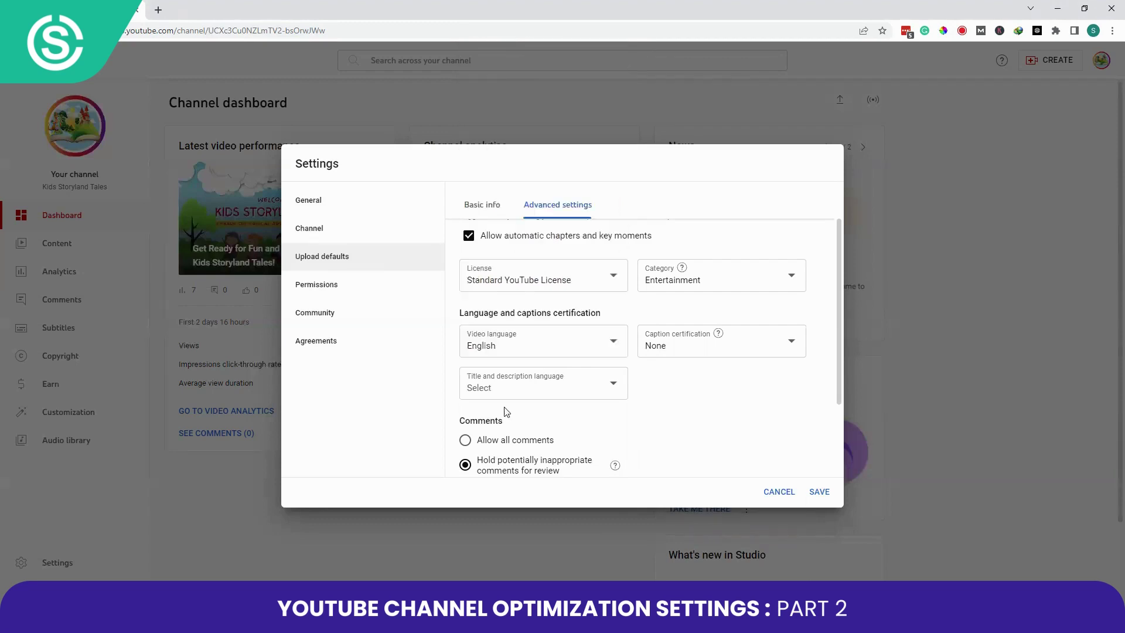
mouse_move(718, 340)
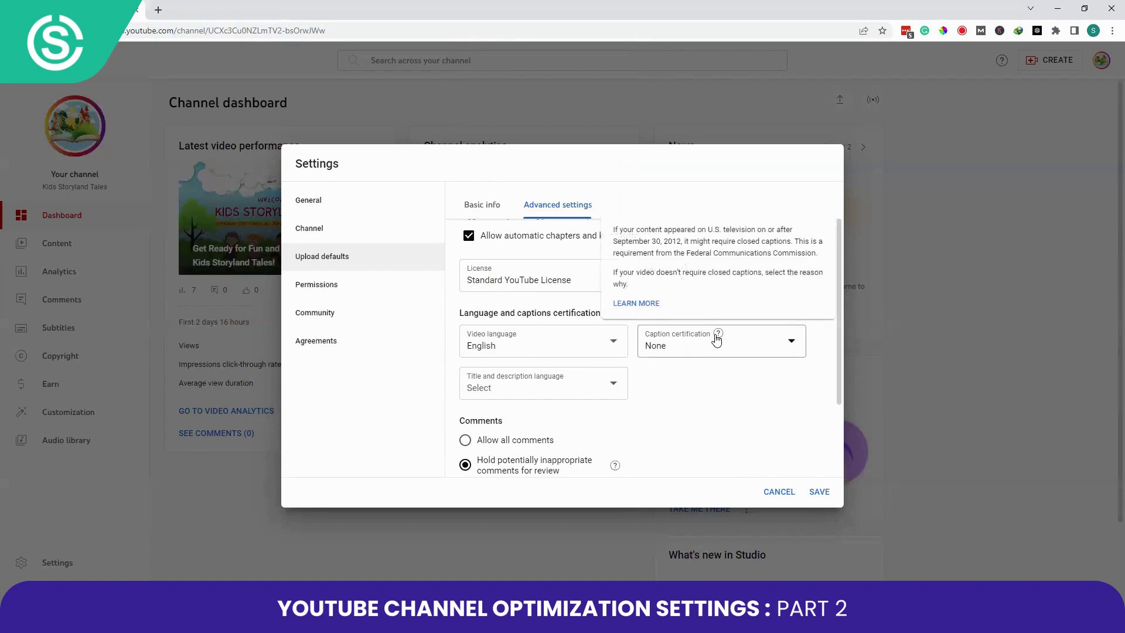
scroll(716, 340, "down", 2)
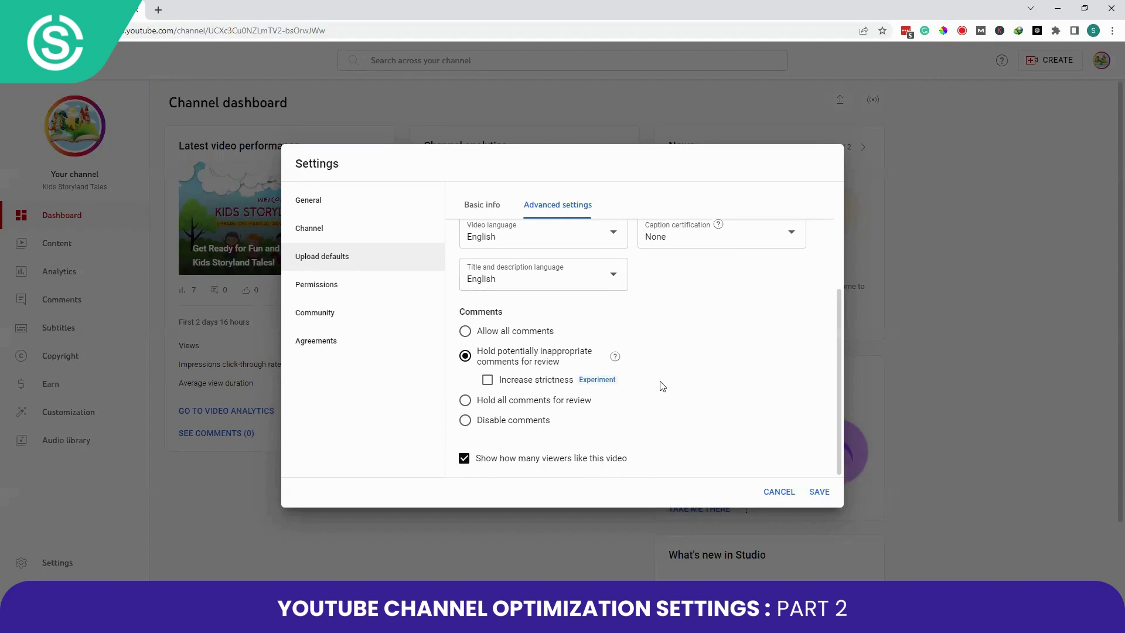
scroll(643, 372, "up", 1)
scroll(643, 372, "up", 3)
From Settings > Permissions, go to the Google Brand Account details page via Manage Permissions.
left_click(324, 286)
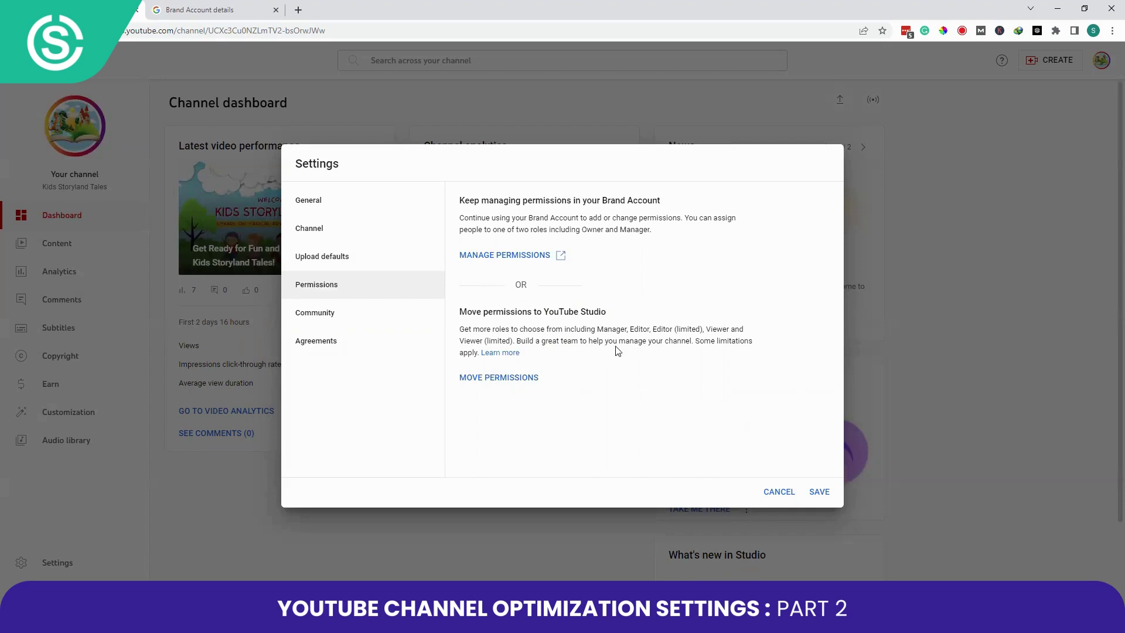
left_click(484, 256)
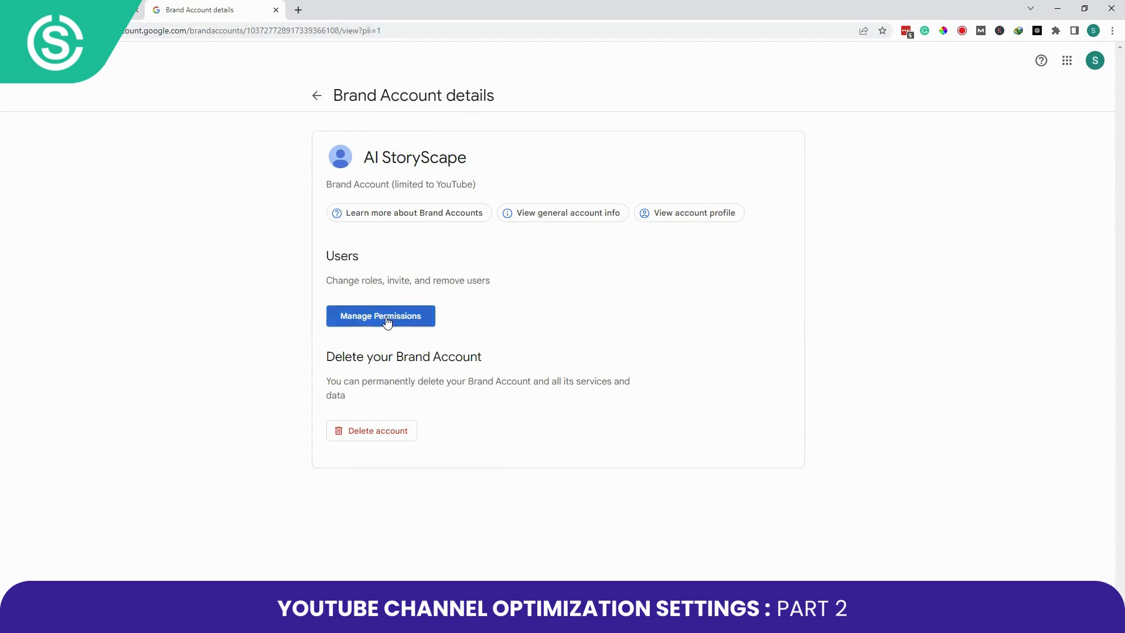
Open the brand account's user permissions, then open and cancel the Add new users form.
left_click(420, 317)
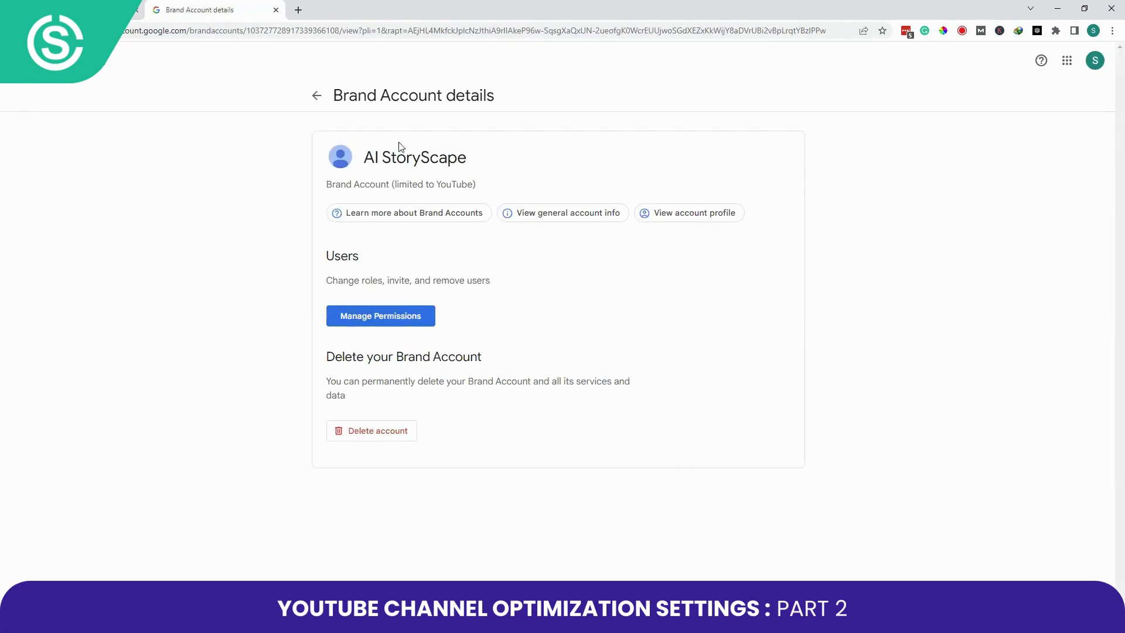
left_click(389, 319)
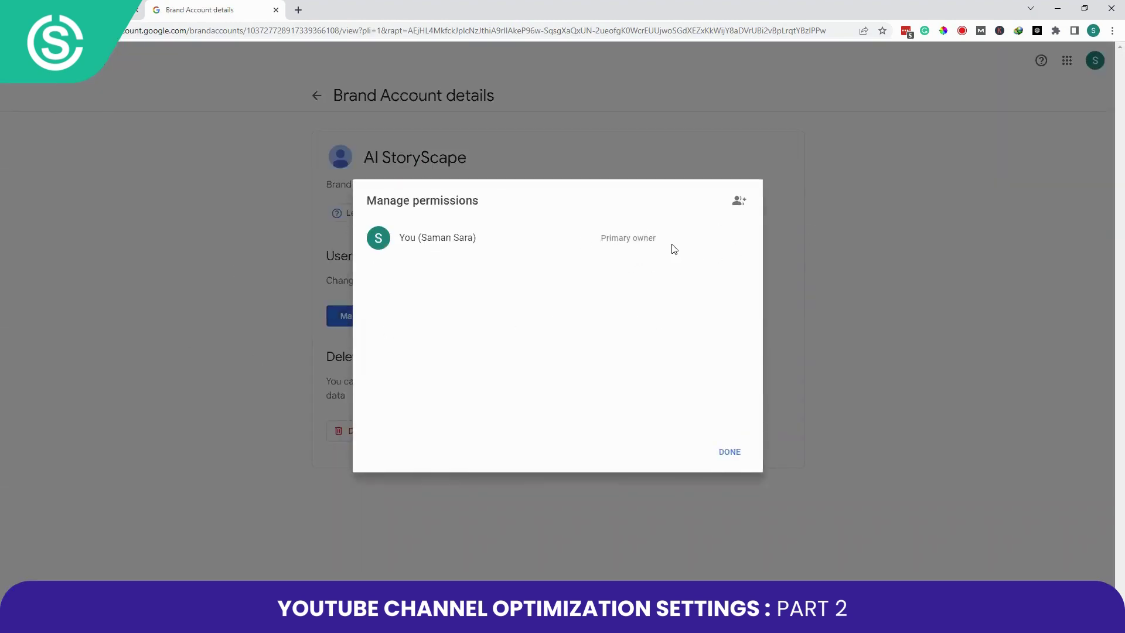
left_click(737, 201)
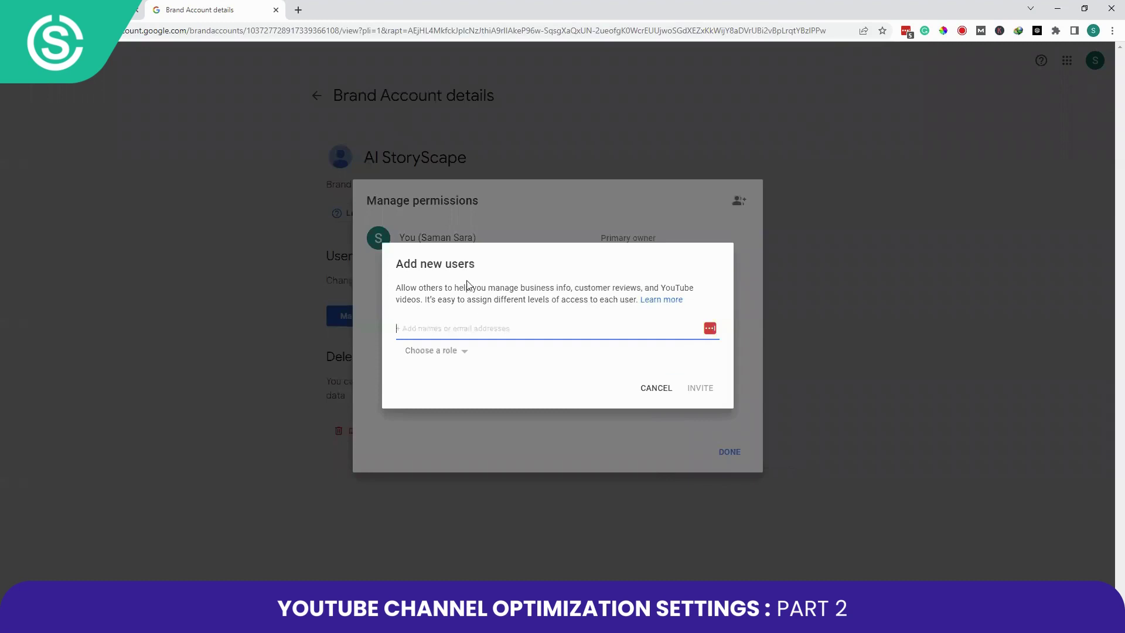
left_click(655, 389)
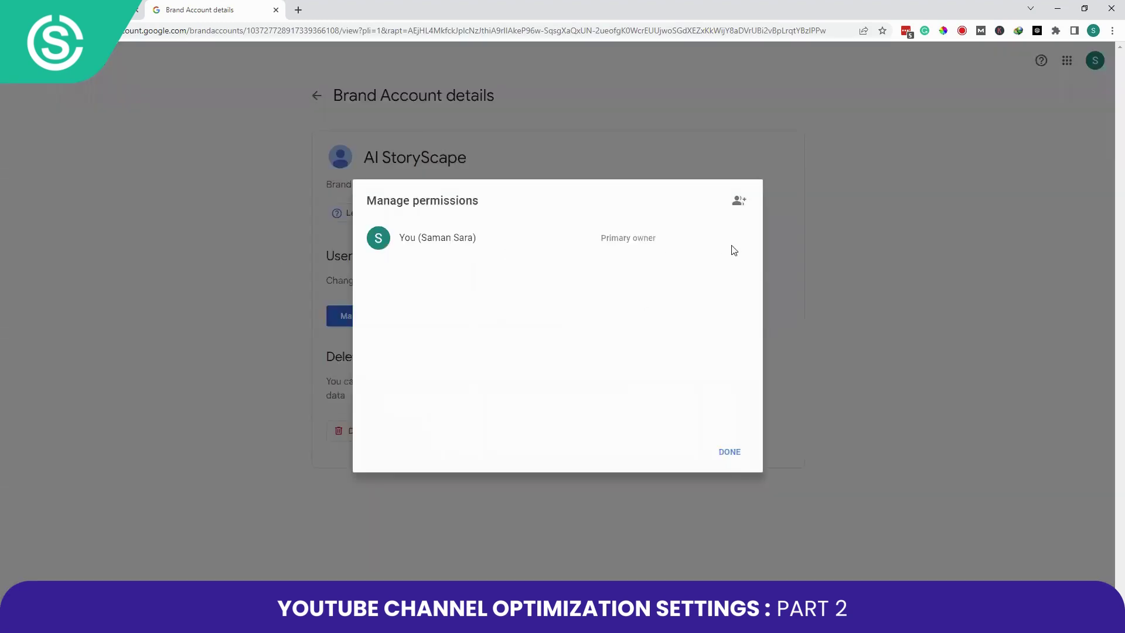
Check the roles offered for a new user, cancel without inviting anyone, and close with DONE.
left_click(739, 203)
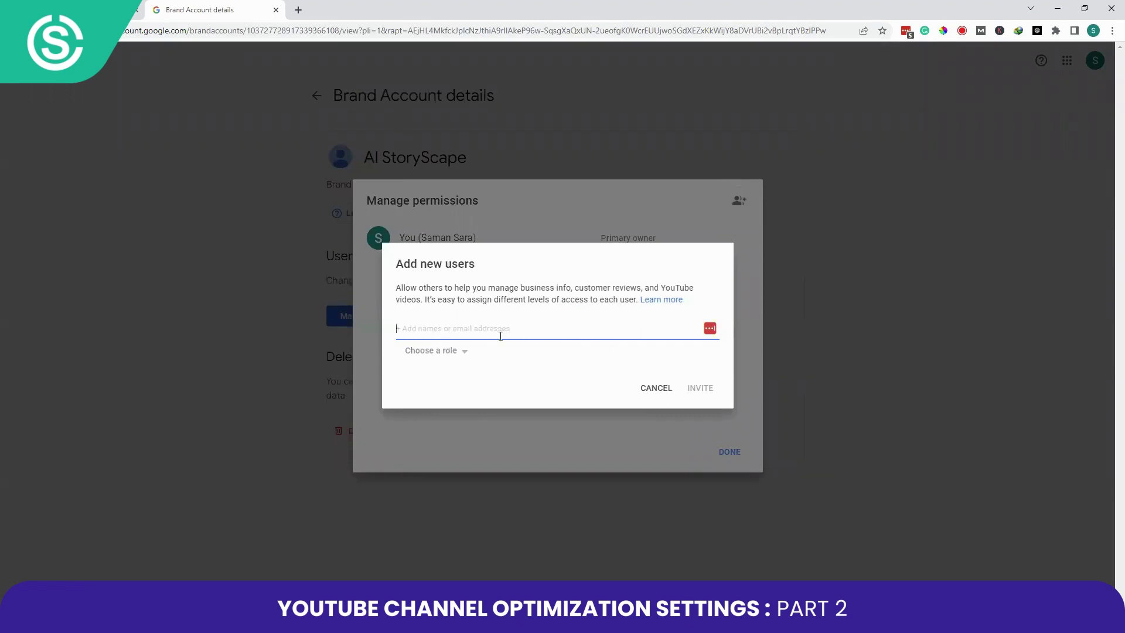
left_click(464, 352)
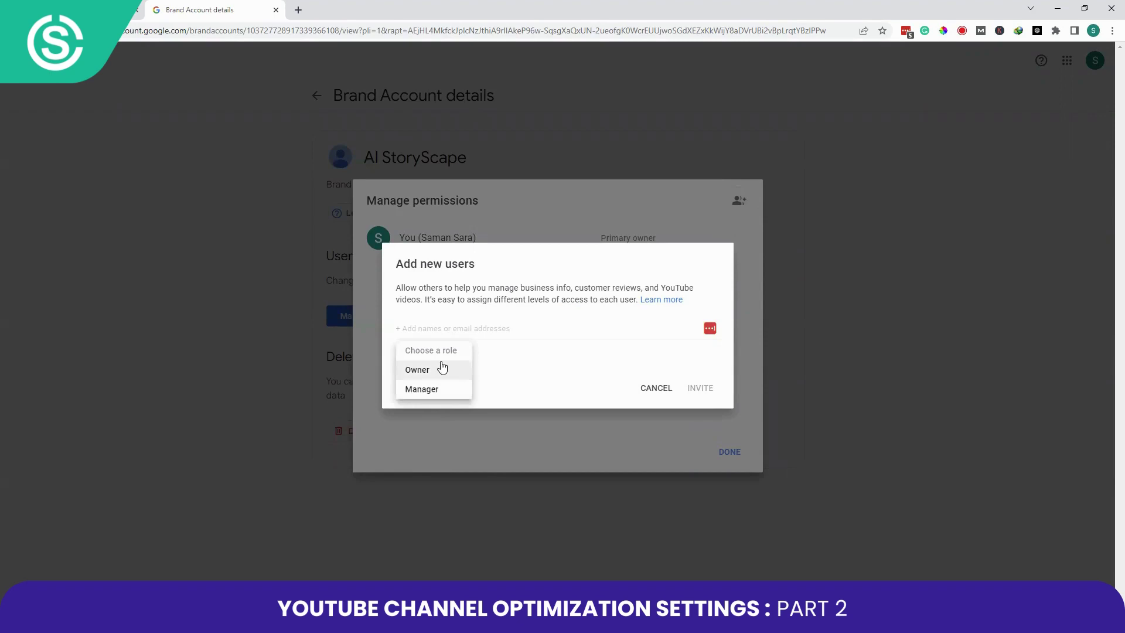
left_click(515, 382)
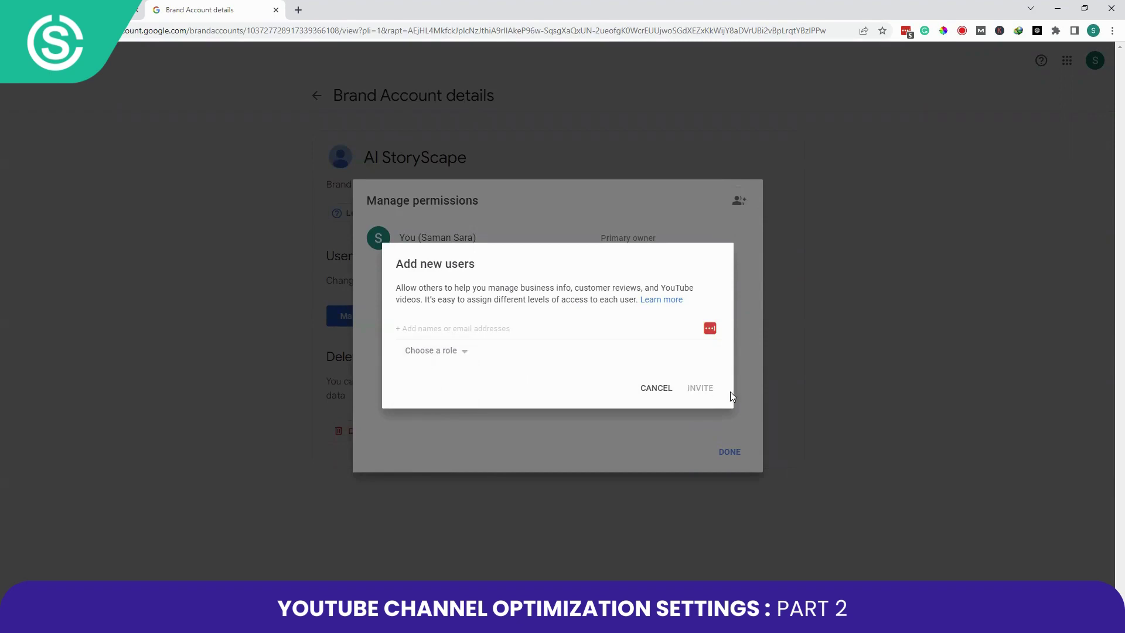
left_click(656, 389)
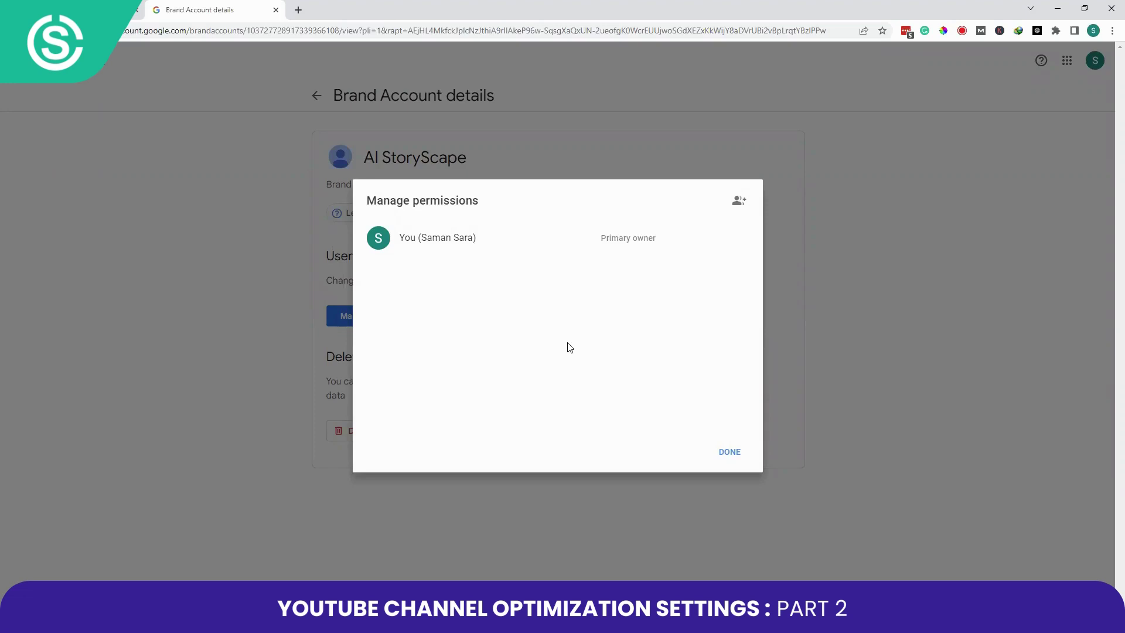
left_click(729, 452)
Open Community settings, dismiss the moderators tip, and review the moderator and approved-user fields.
left_click(327, 323)
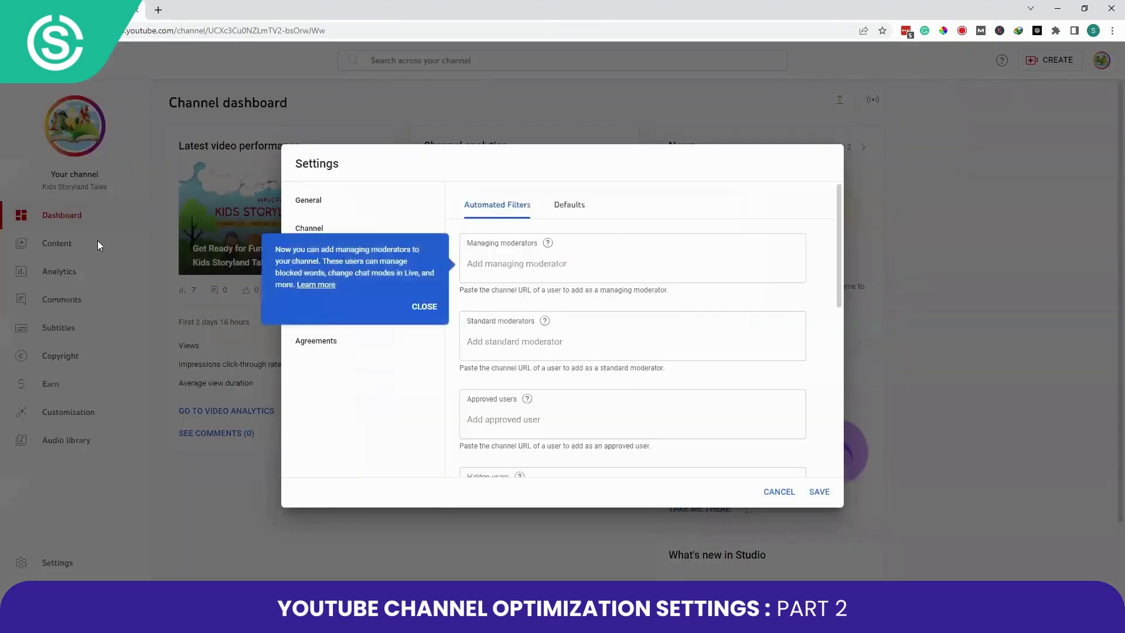
left_click(503, 259)
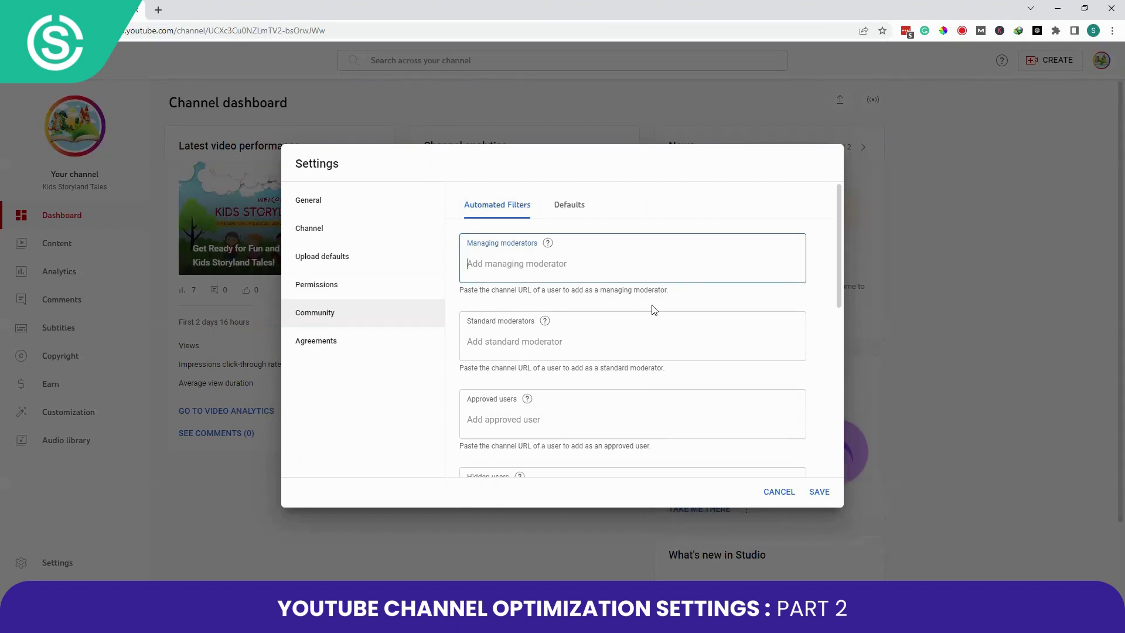
mouse_move(549, 245)
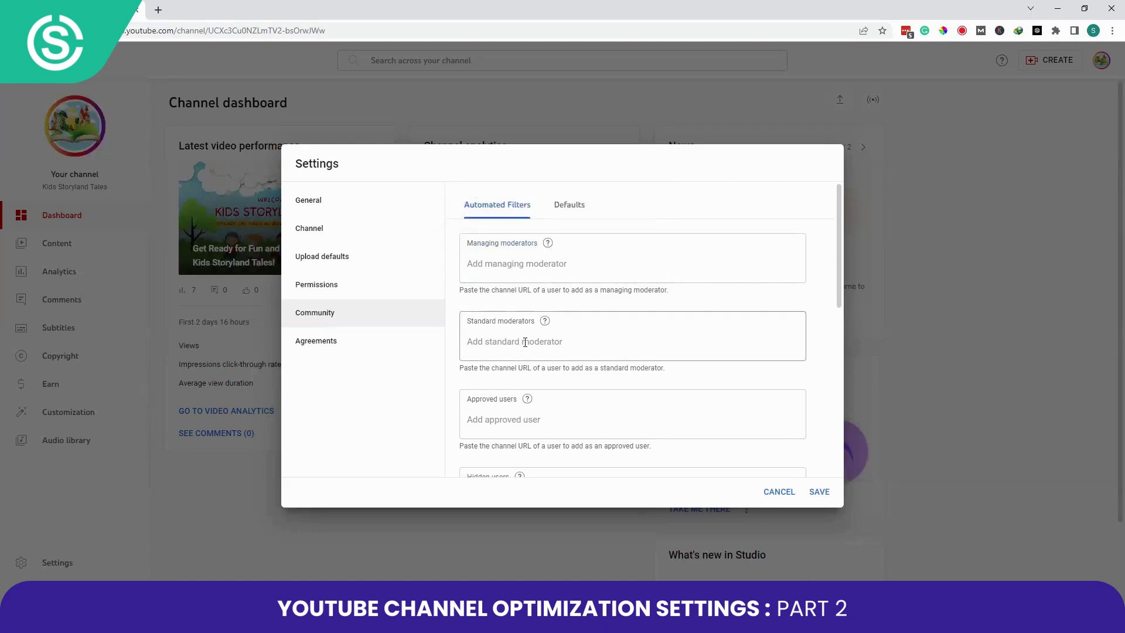
mouse_move(545, 322)
scroll(514, 349, "down", 2)
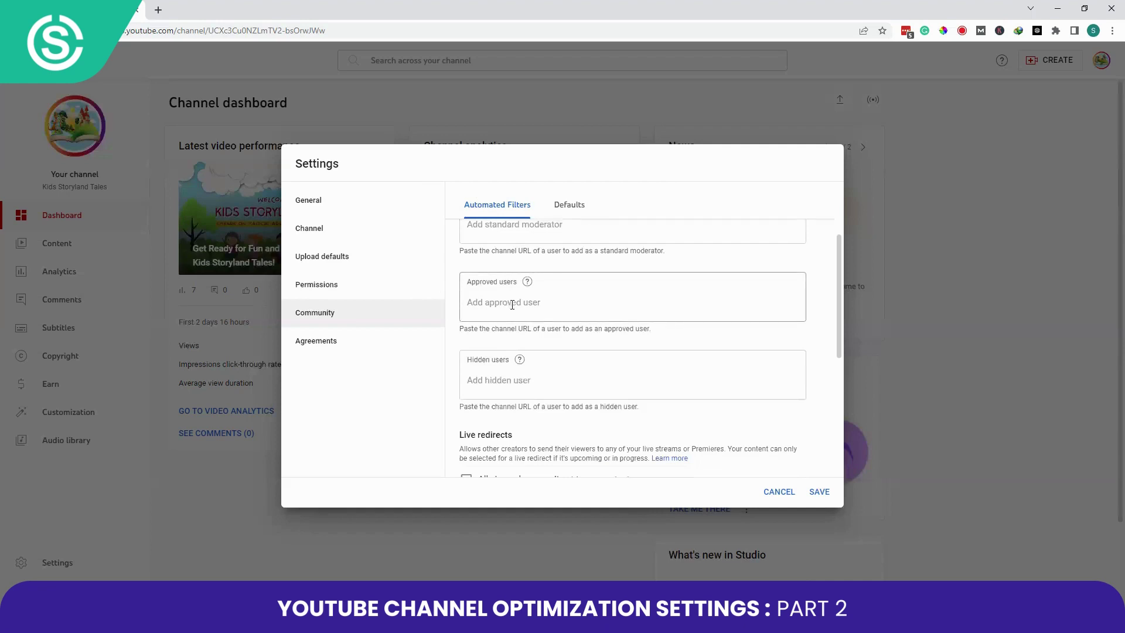
mouse_move(527, 286)
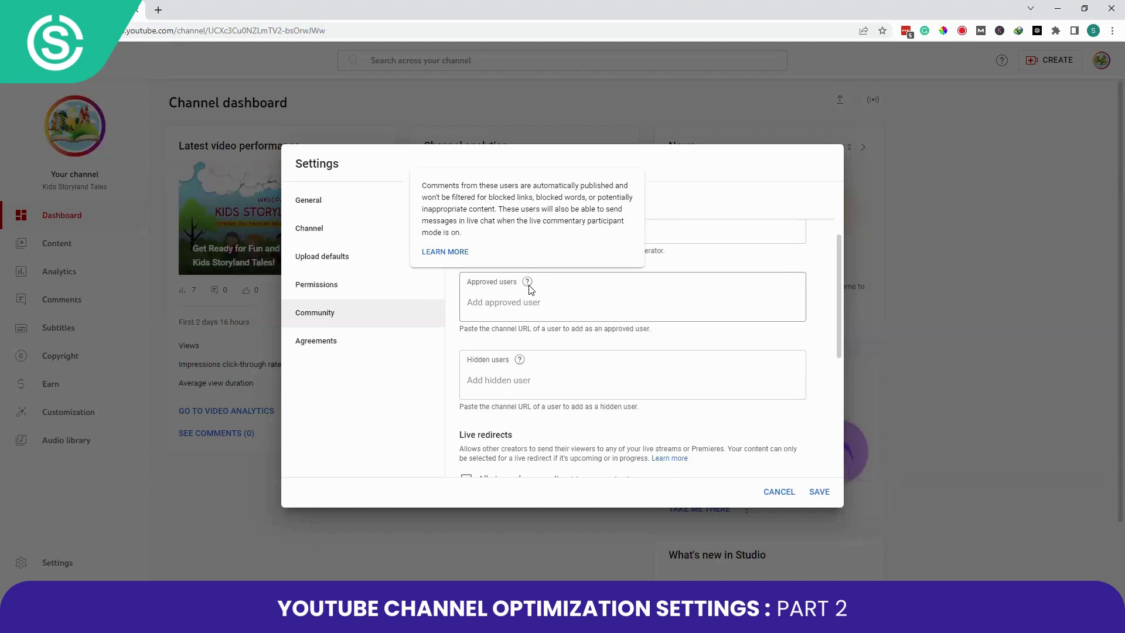
scroll(623, 335, "down", 2)
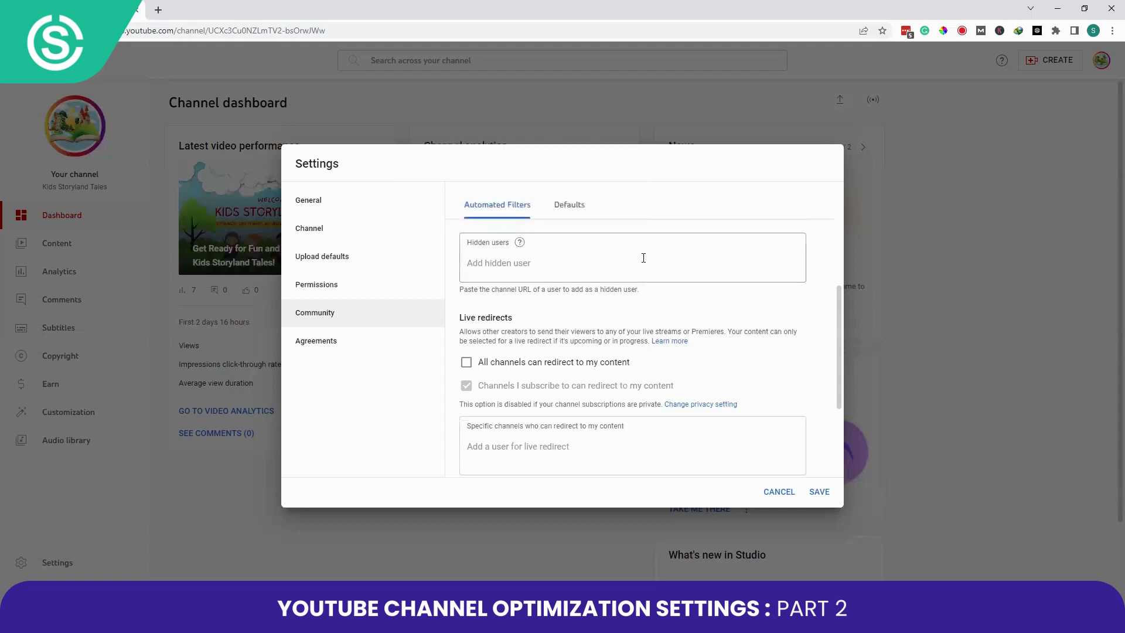
scroll(642, 255, "up", 4)
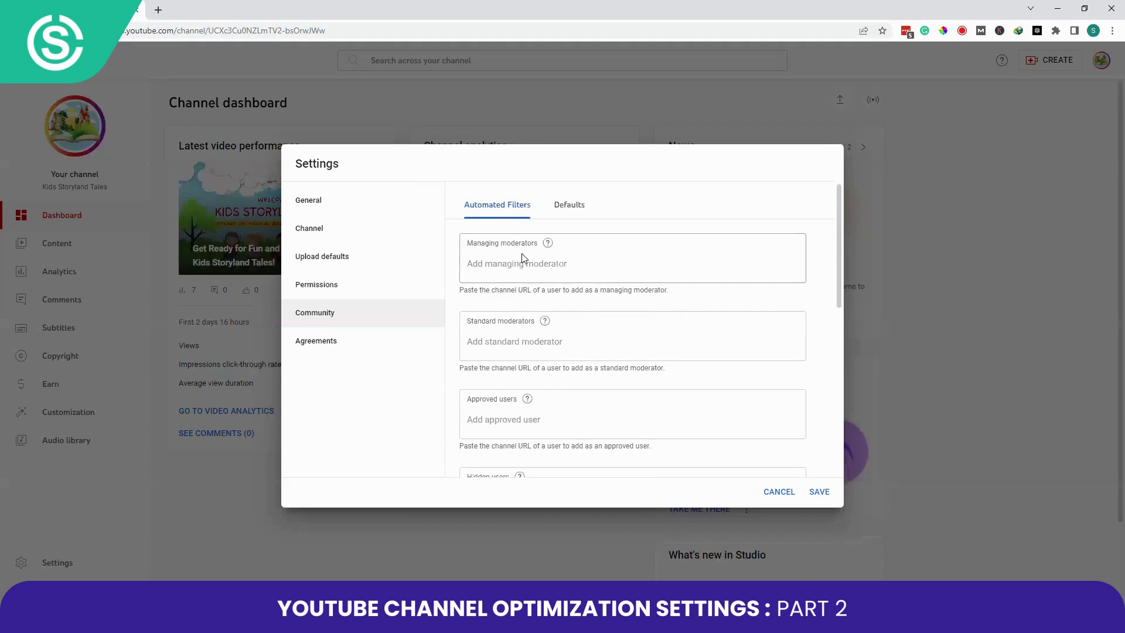
scroll(502, 345, "down", 2)
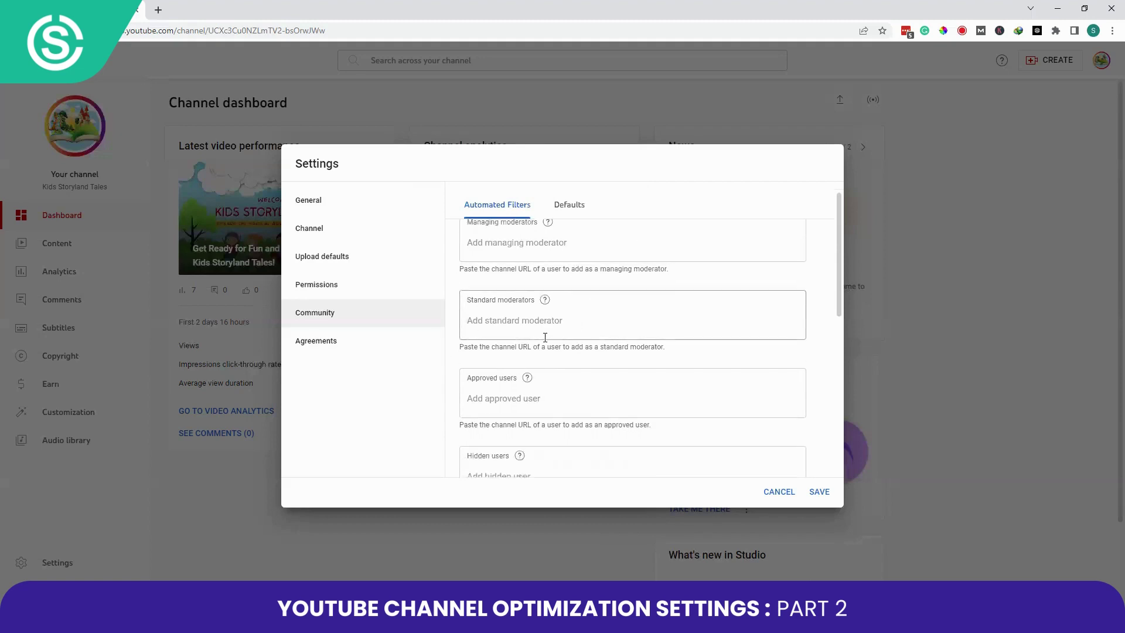
scroll(474, 349, "down", 1)
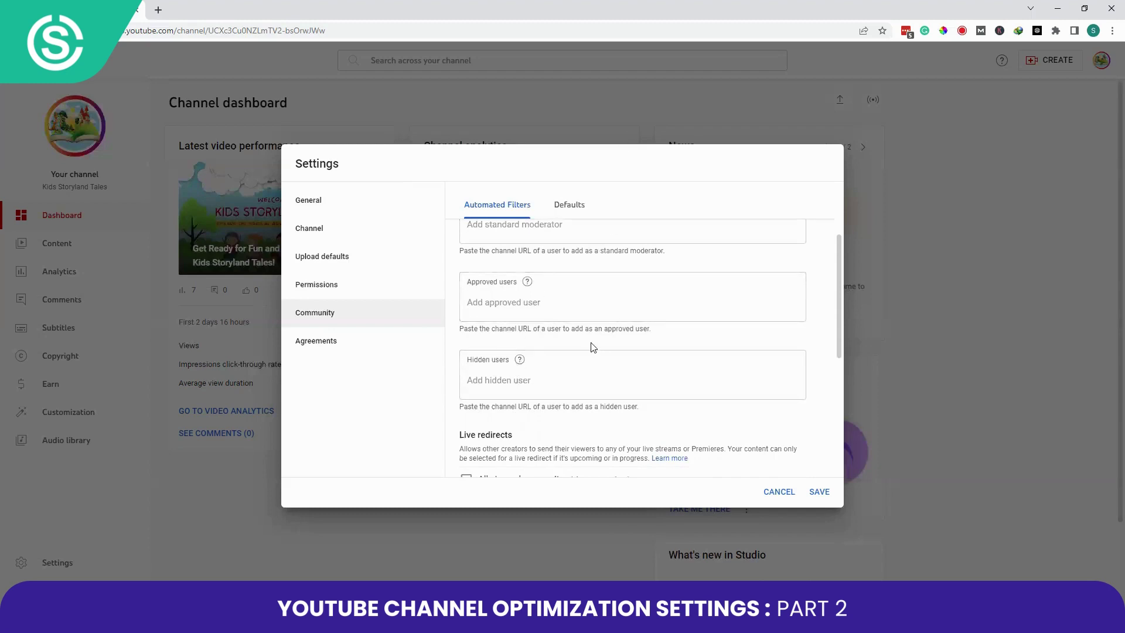
scroll(567, 341, "up", 3)
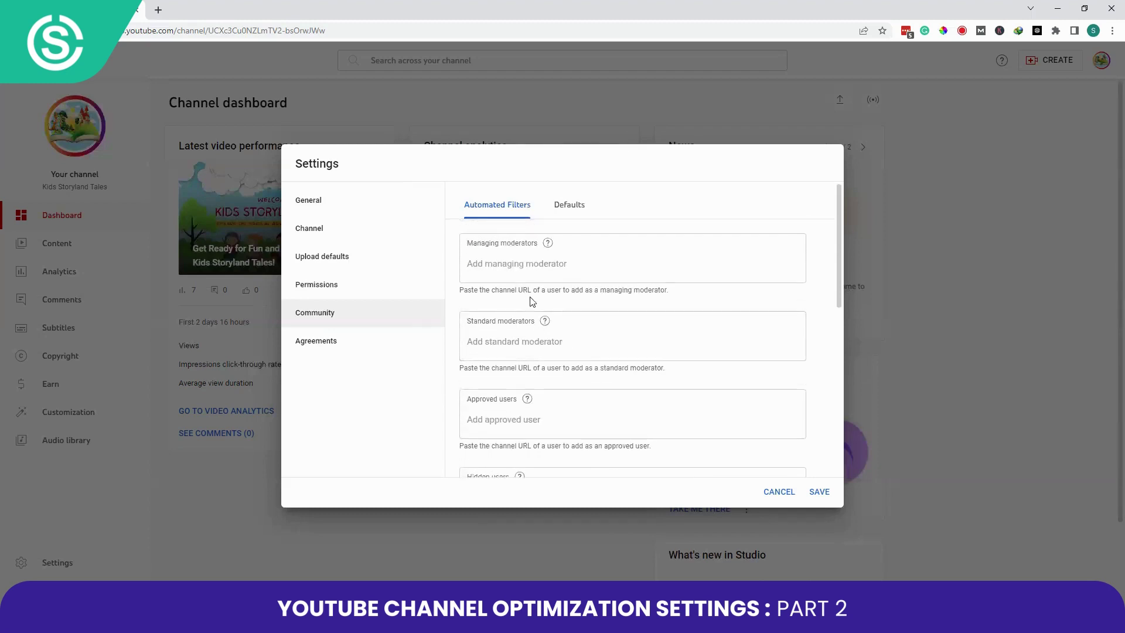
scroll(532, 302, "down", 5)
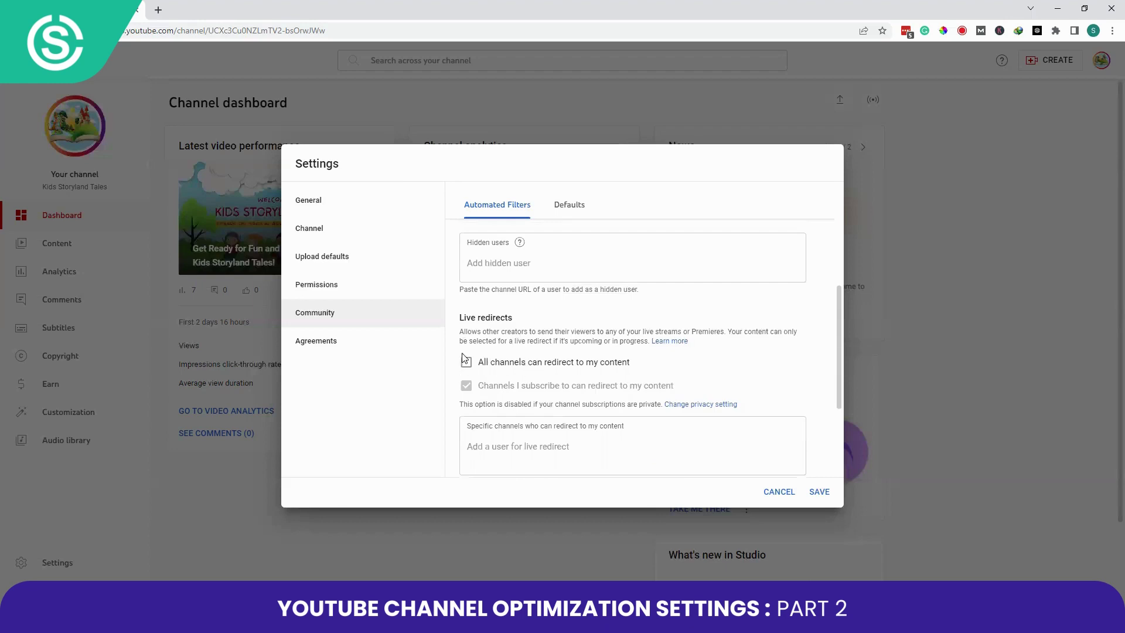
scroll(472, 358, "down", 1)
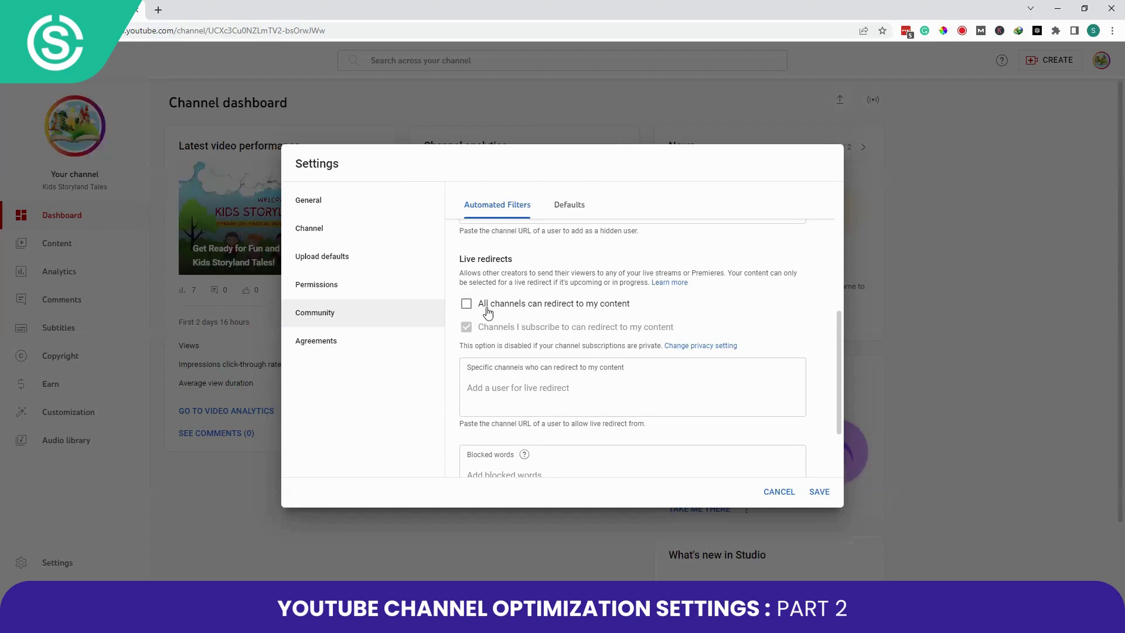
Leave 'All channels can redirect' off after toggling it, and turn on Block links.
left_click(467, 303)
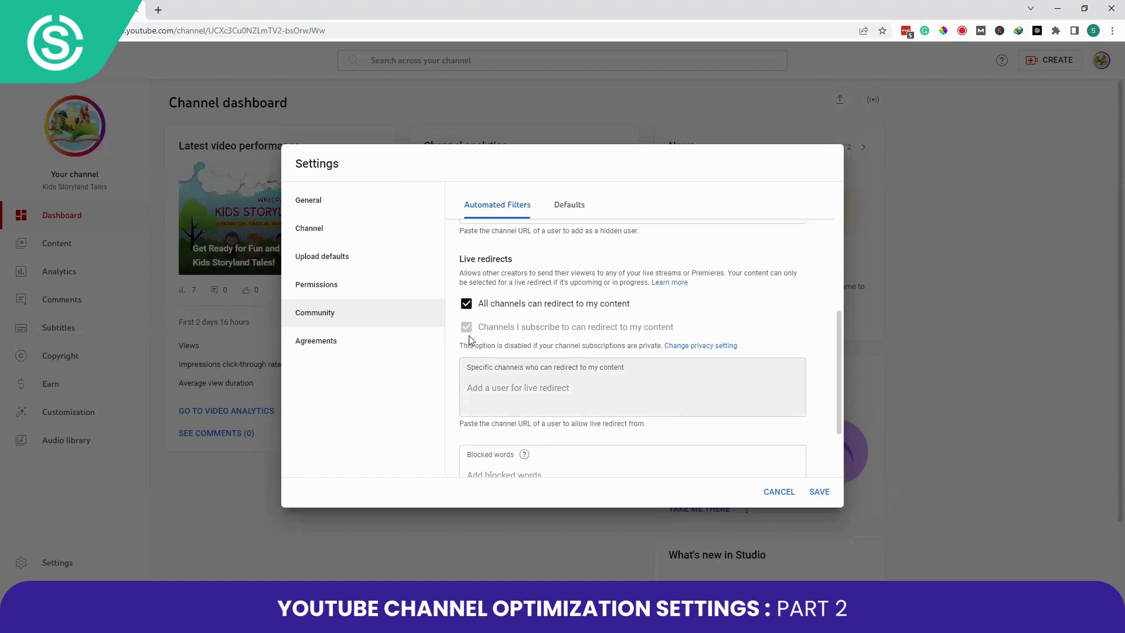
left_click(466, 303)
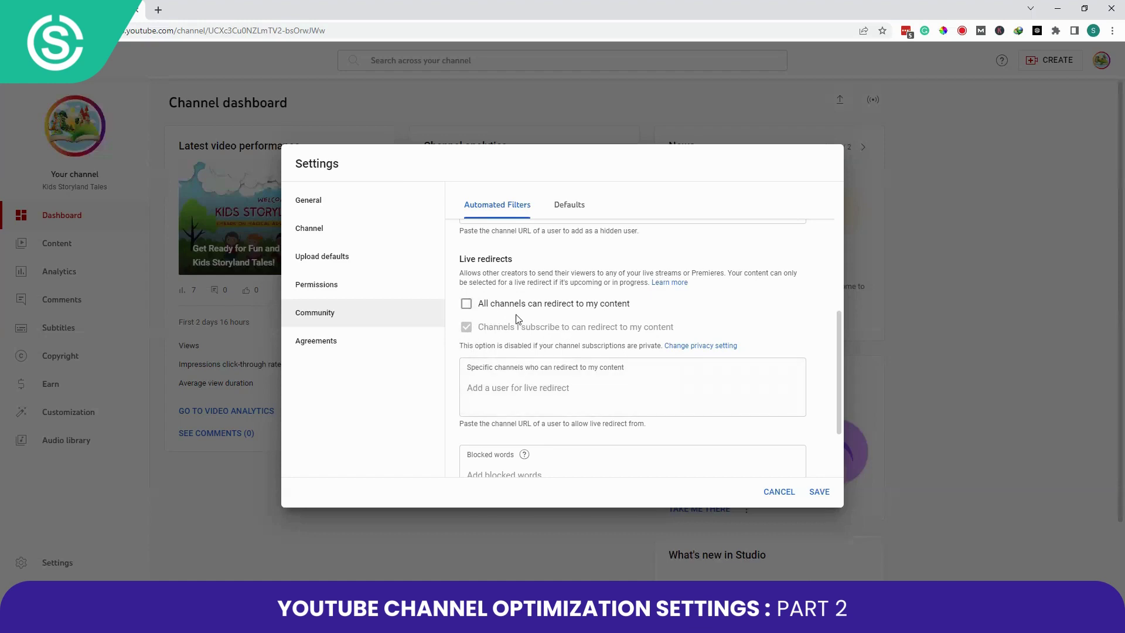
scroll(597, 318, "down", 1)
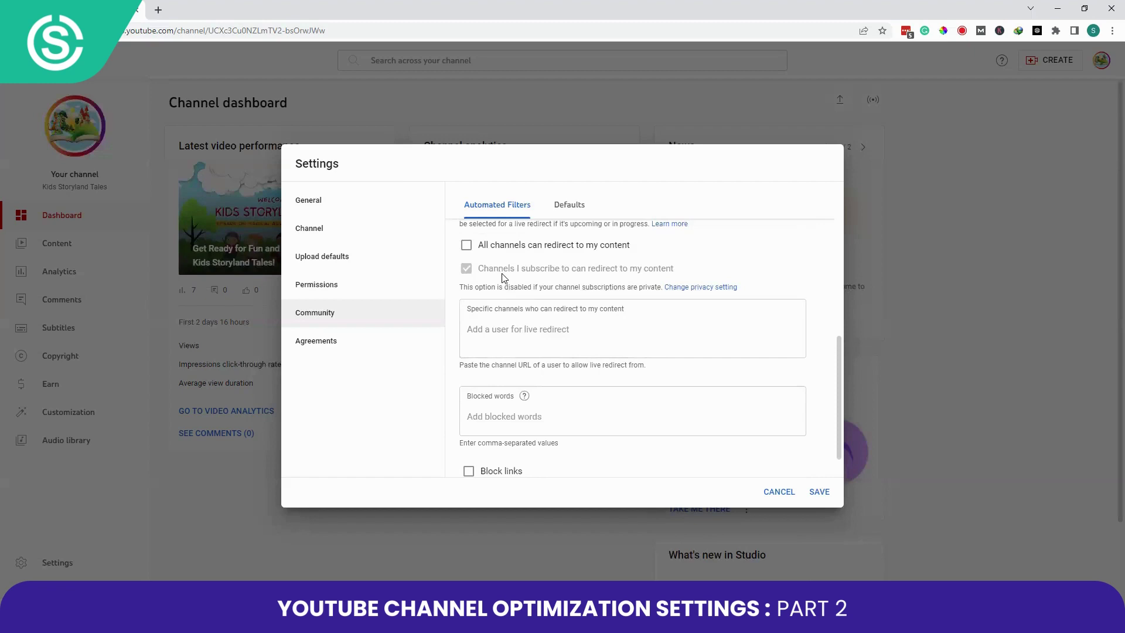
scroll(454, 364, "down", 1)
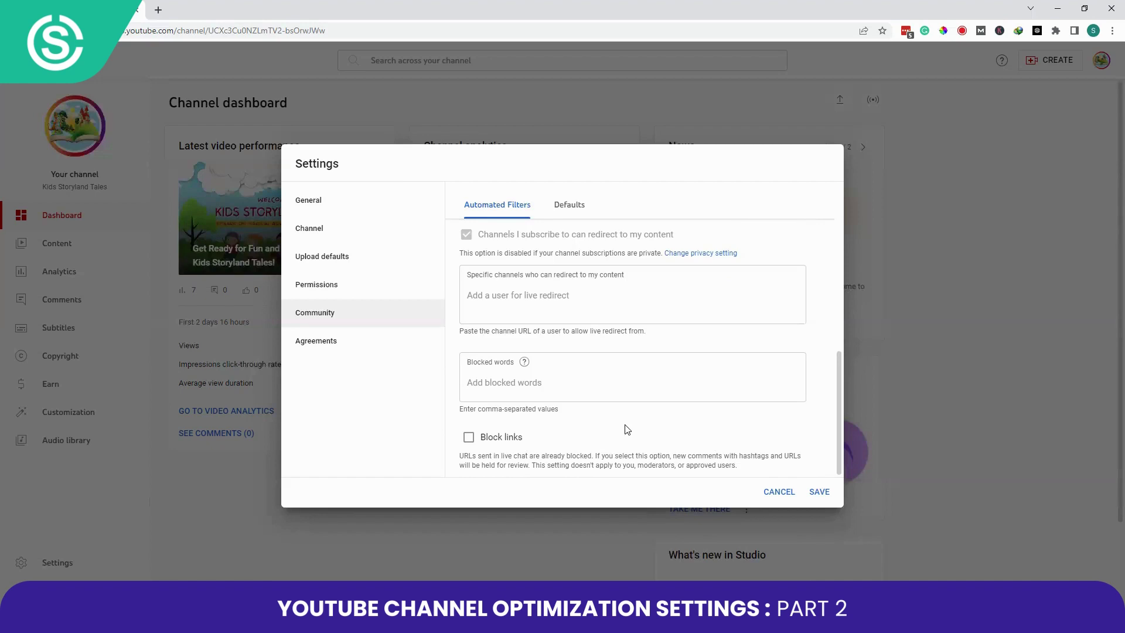
left_click(468, 440)
View the Defaults comment options and Agreements, then open the 'Where to find your agreements' help article.
left_click(569, 205)
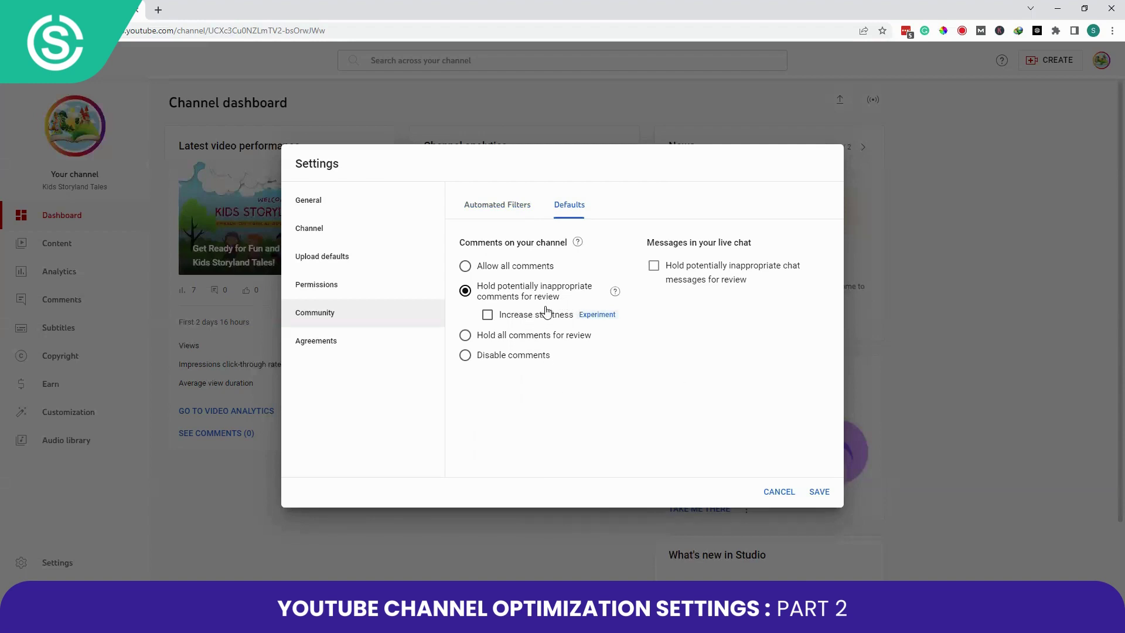
left_click(322, 342)
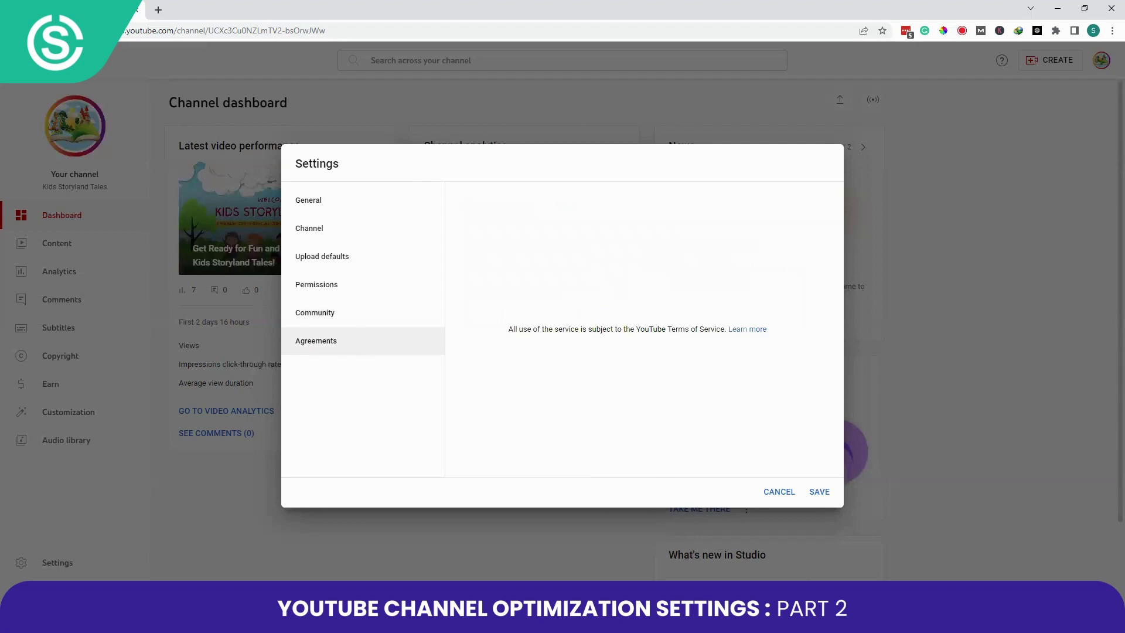
left_click(744, 330)
Switch to the 'Where to find your agreements' article and scroll through its three steps.
left_click(196, 13)
scroll(332, 278, "down", 2)
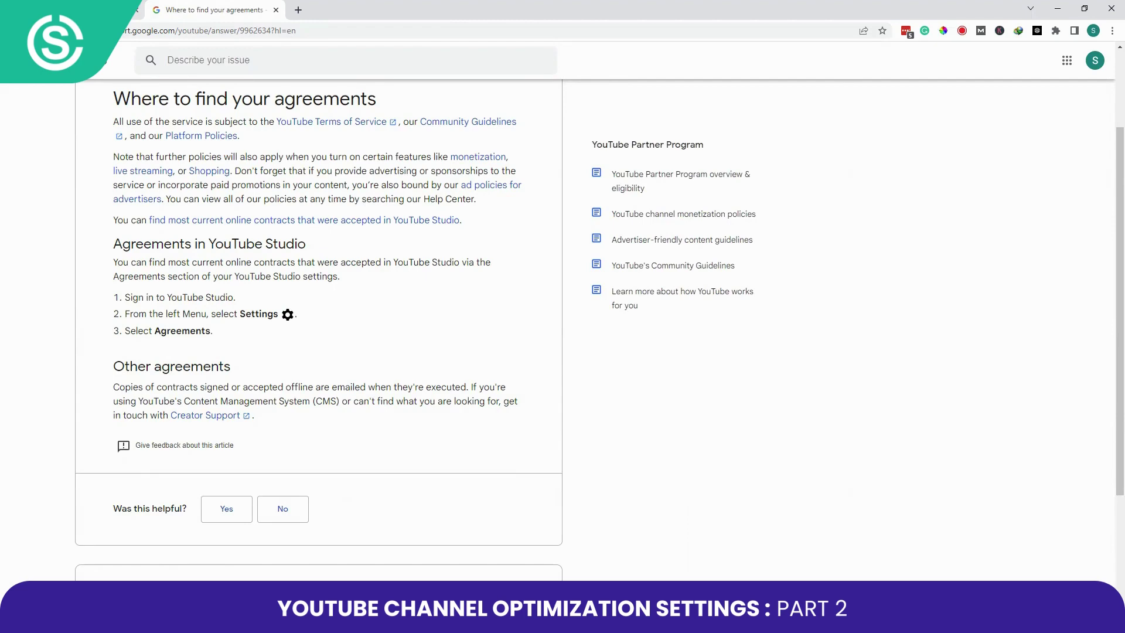
scroll(562, 311, "up", 2)
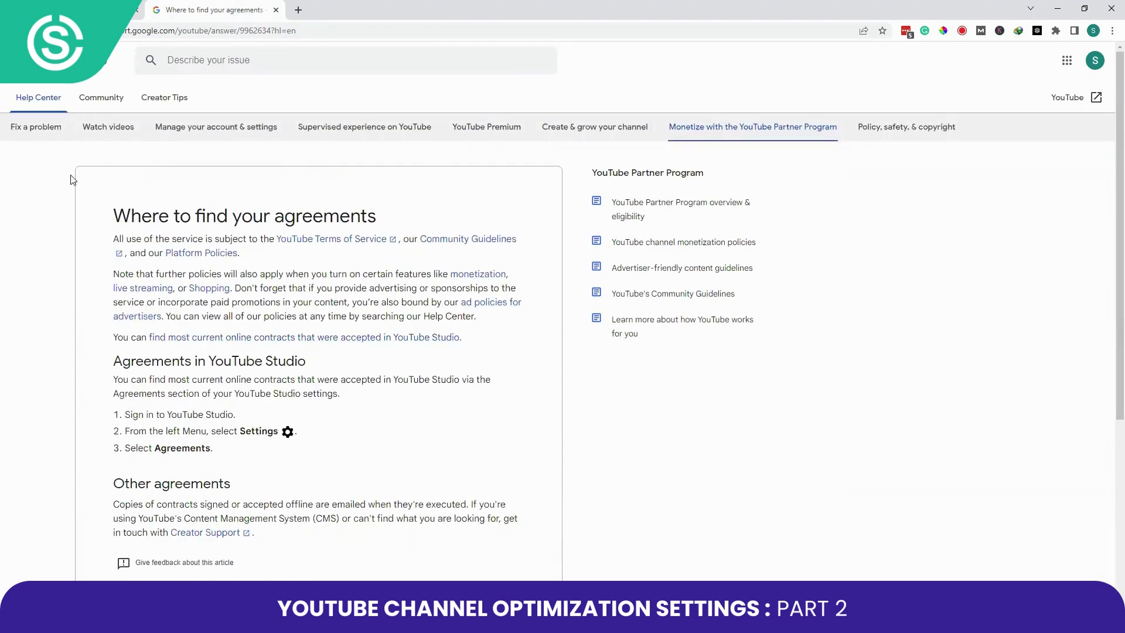
Close the help article and browse Advanced settings, Feature eligibility, Upload defaults, Permissions and Agreements.
key("ctrl+w")
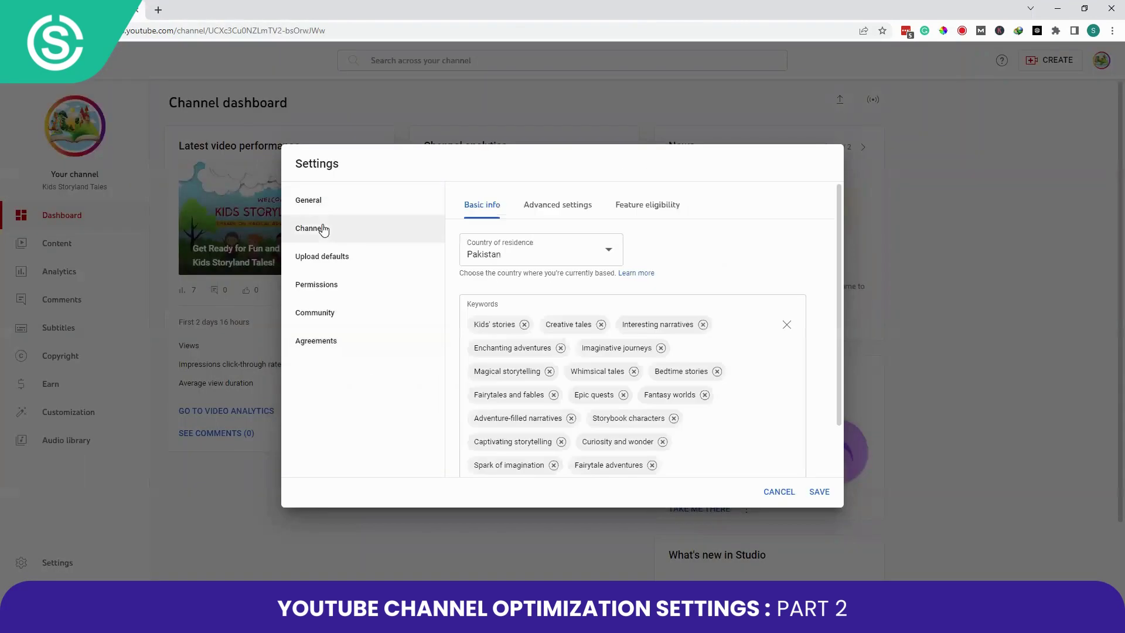
left_click(561, 205)
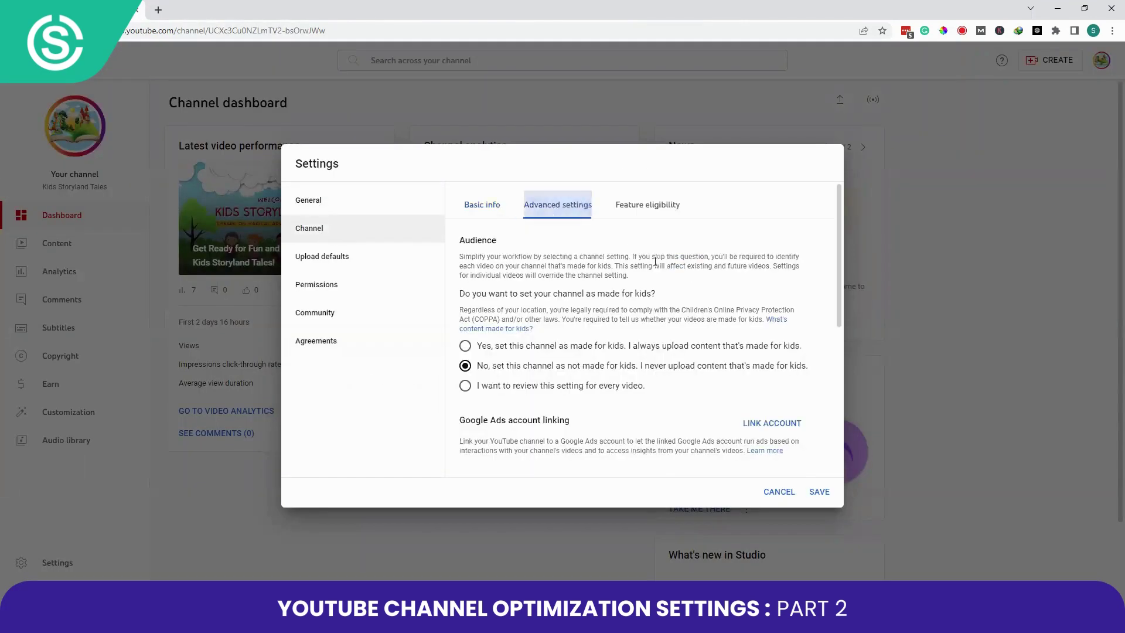
scroll(668, 292, "down", 5)
scroll(671, 300, "up", 8)
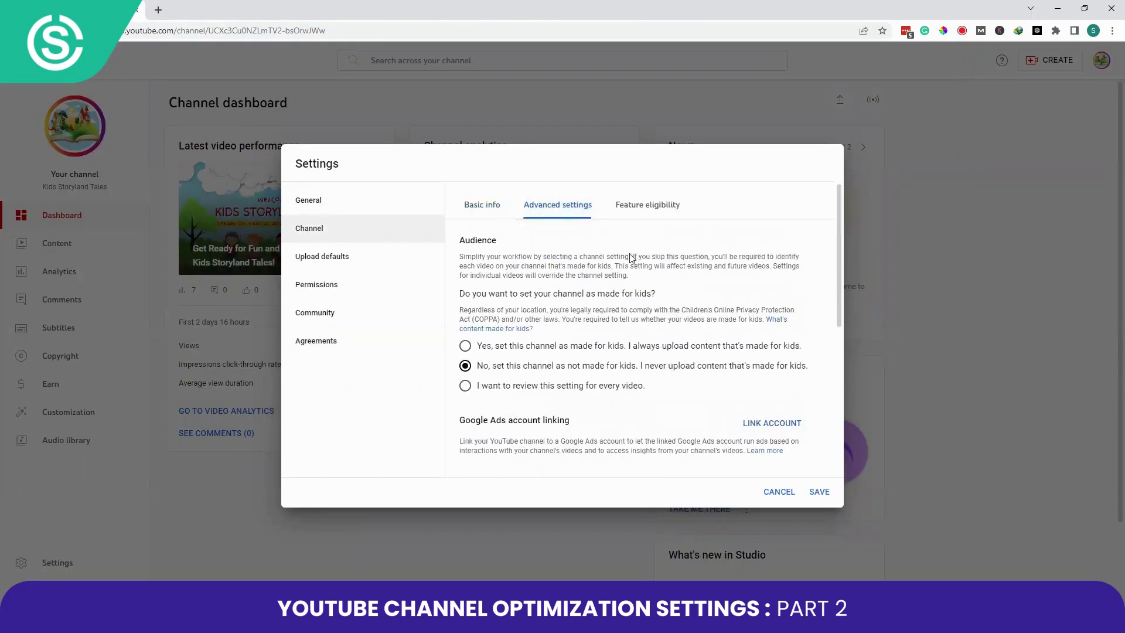
left_click(648, 206)
left_click(322, 256)
scroll(693, 377, "down", 5)
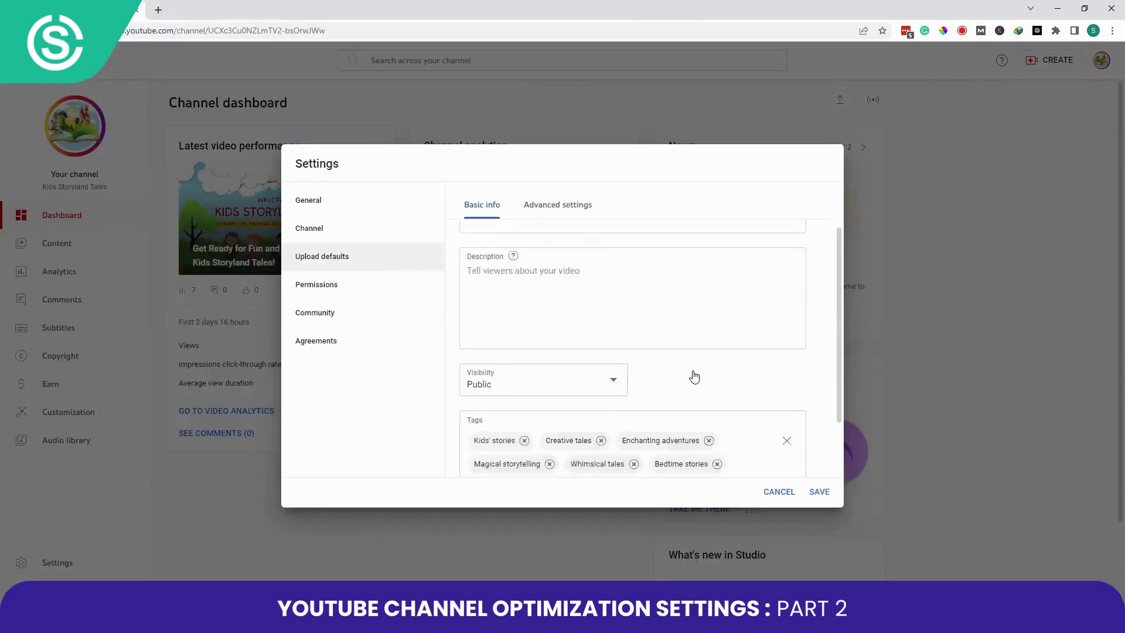
left_click(319, 286)
left_click(316, 340)
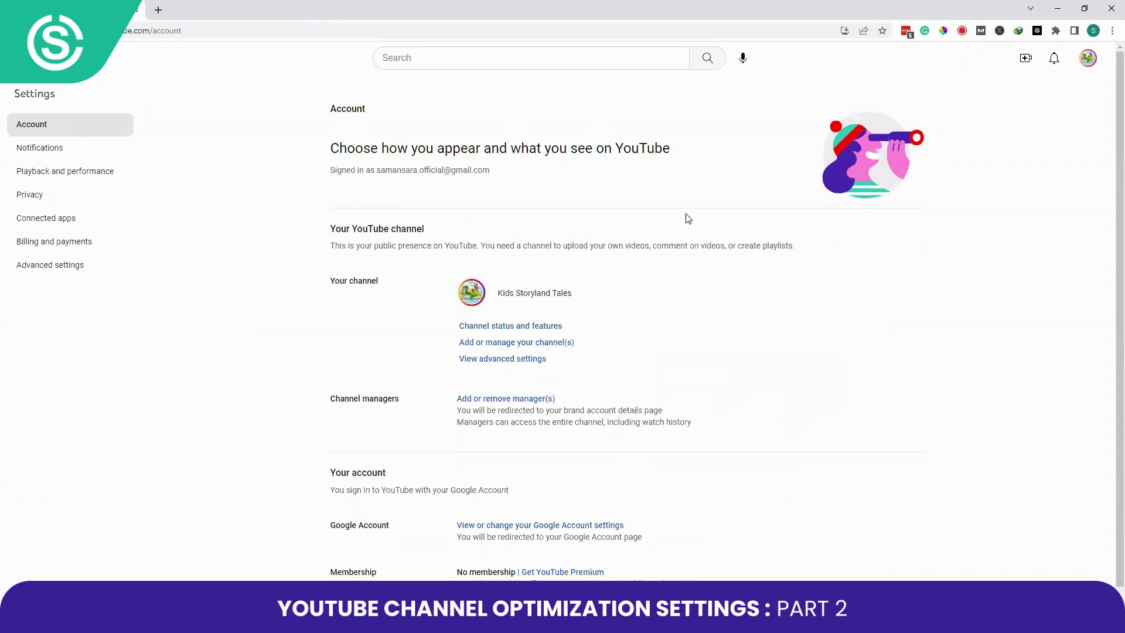
left_click(497, 359)
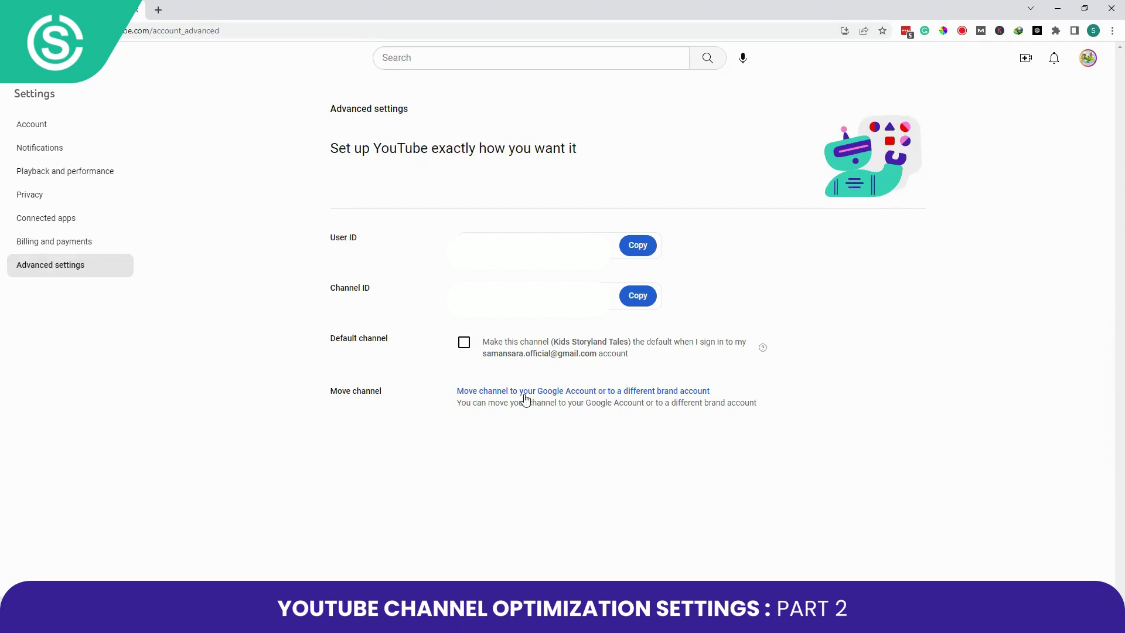
key("alt+Left")
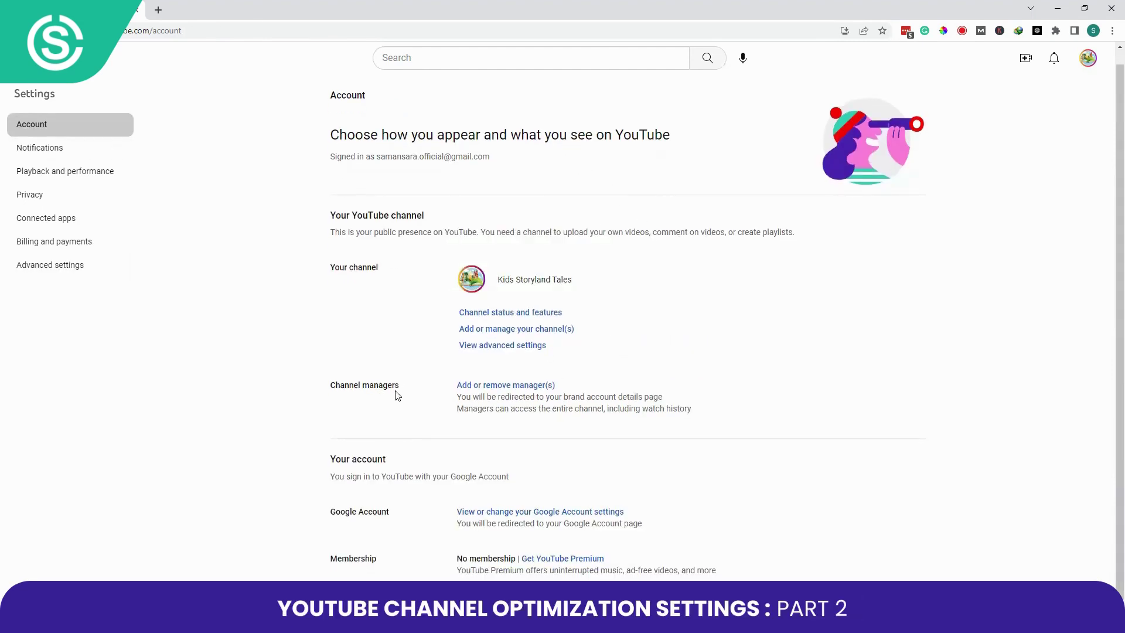
left_click(522, 385)
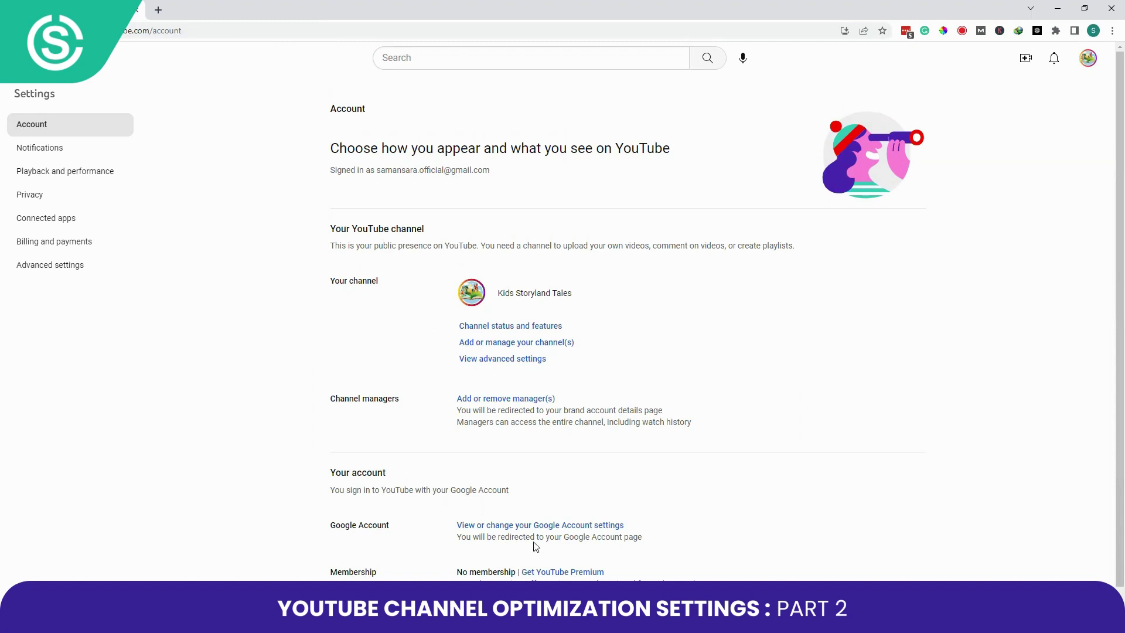
Replace the letter-A avatar with the storybook-and-castle channel logo as the Google Account profile picture.
left_click(509, 525)
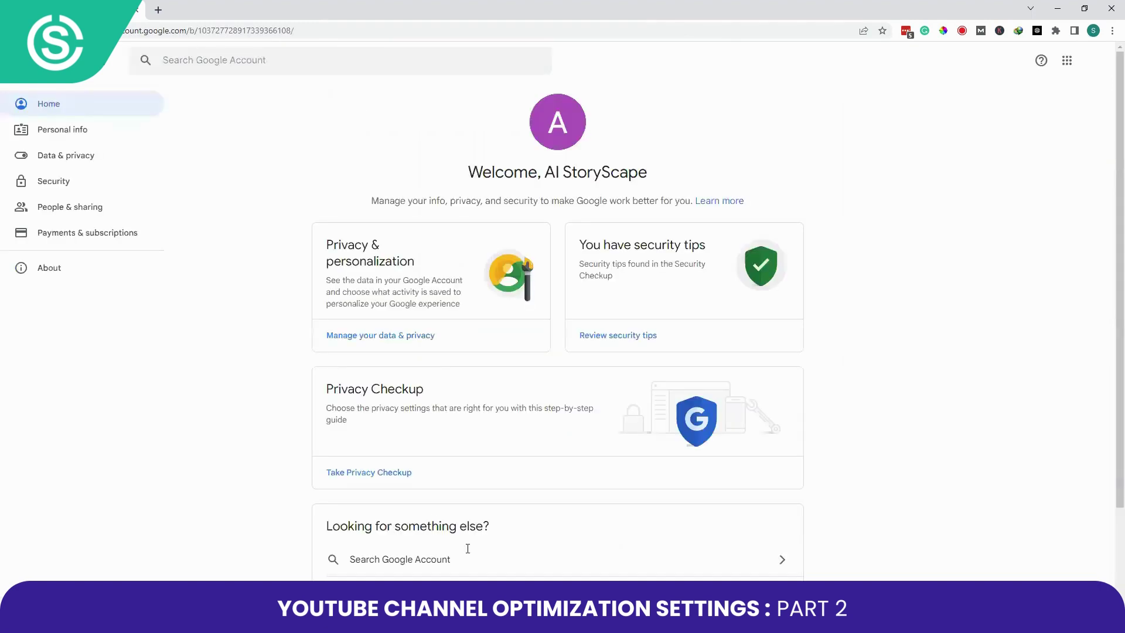
left_click(557, 144)
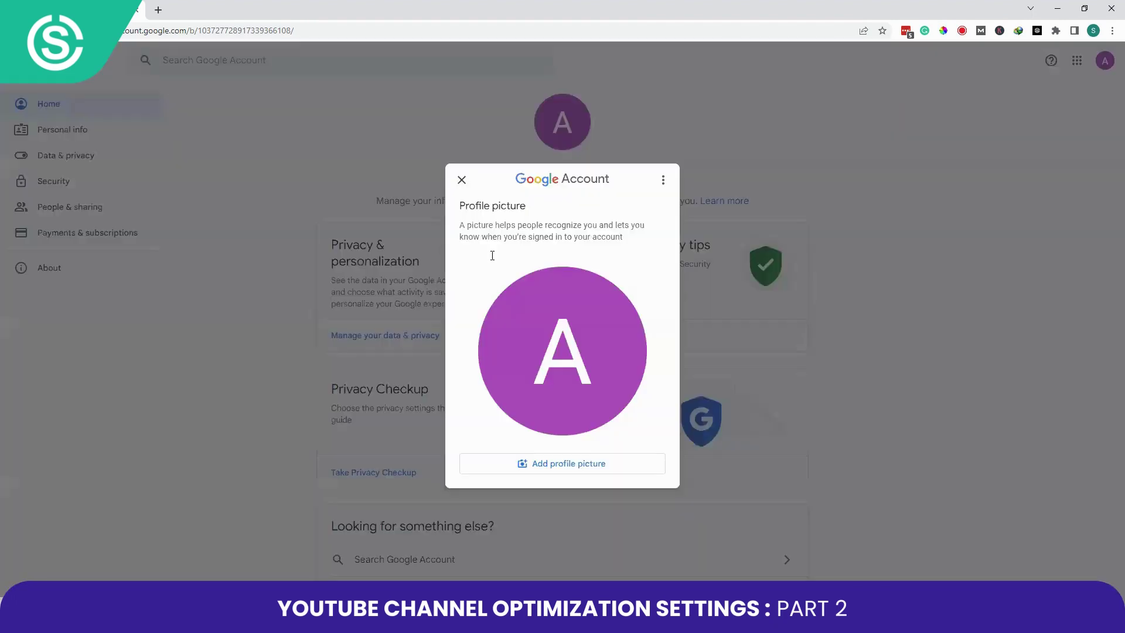
left_click(557, 465)
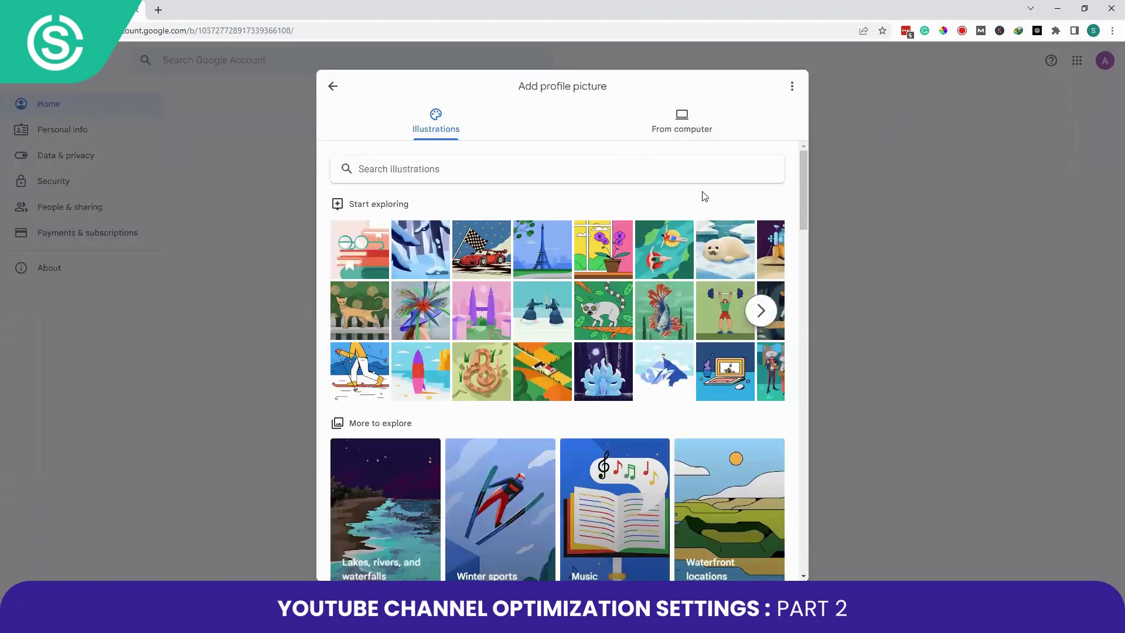
left_click(682, 117)
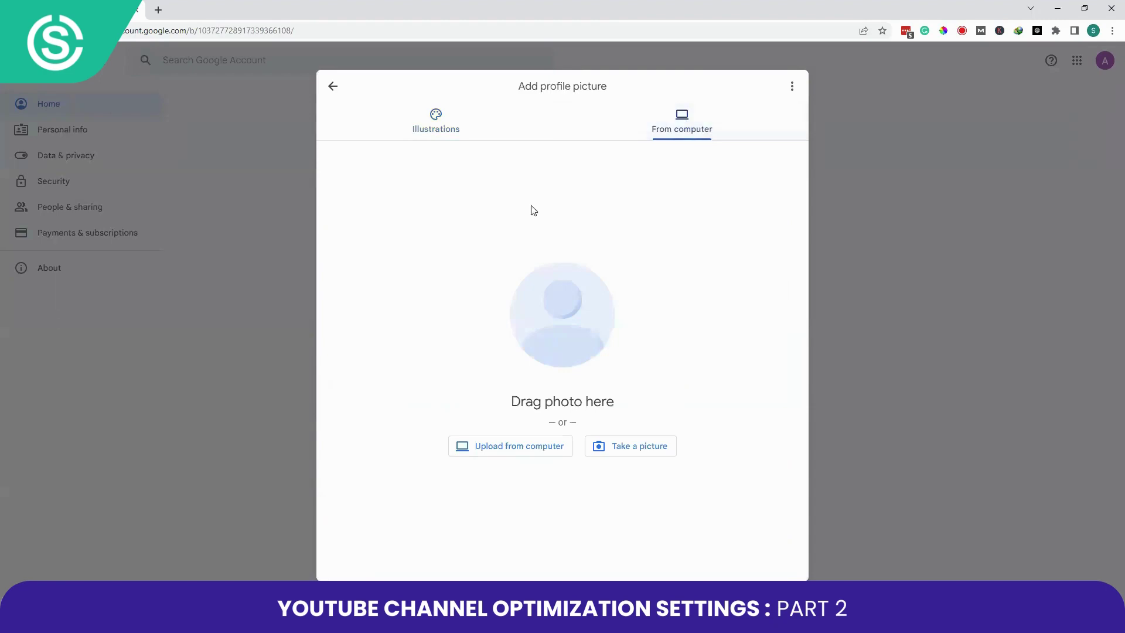
left_click(445, 120)
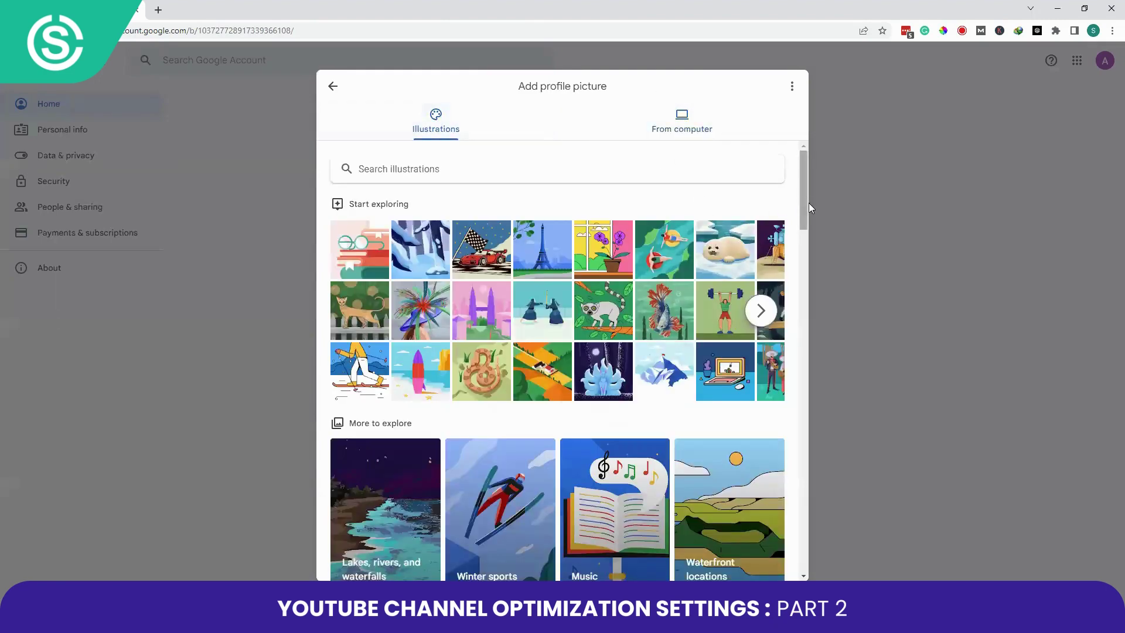
scroll(807, 234, "down", 6)
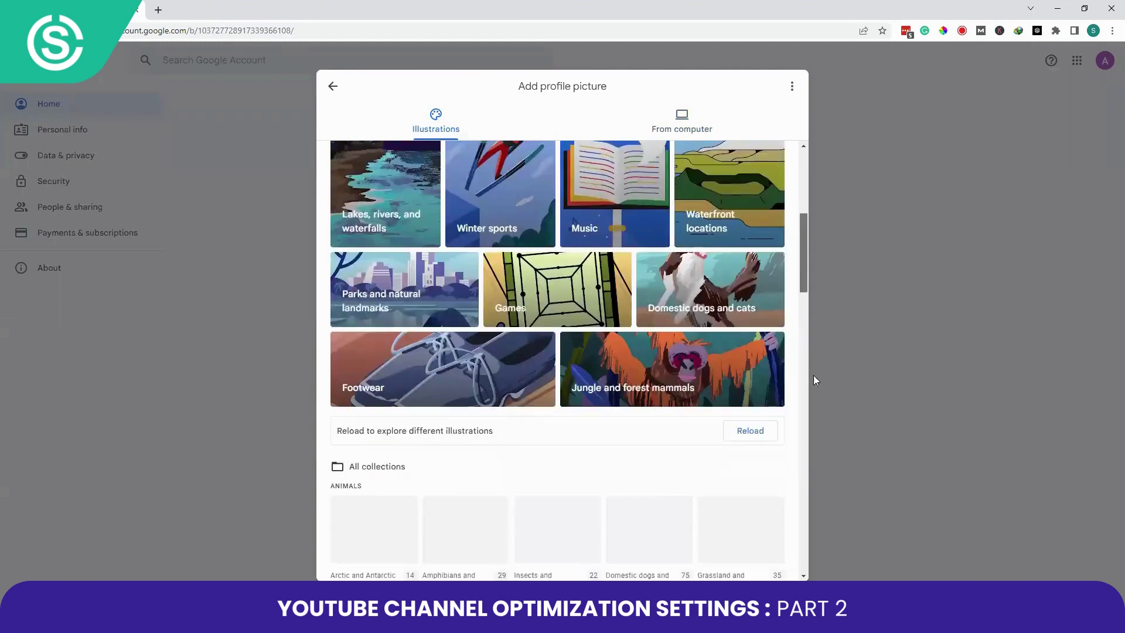
scroll(814, 384, "down", 10)
scroll(814, 384, "up", 7)
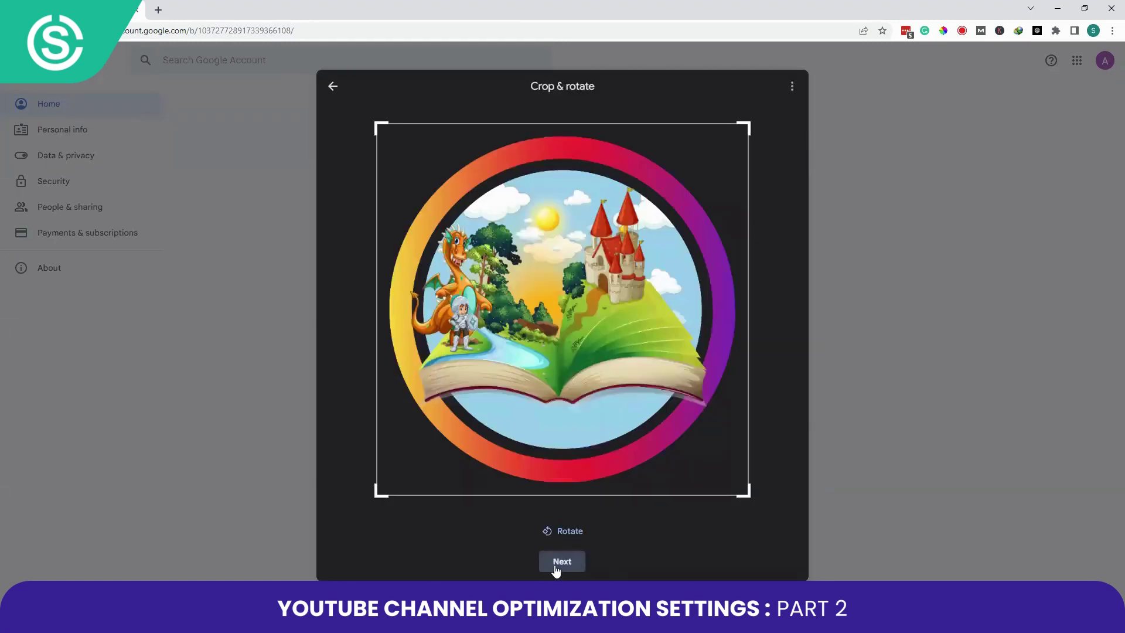
left_click(555, 566)
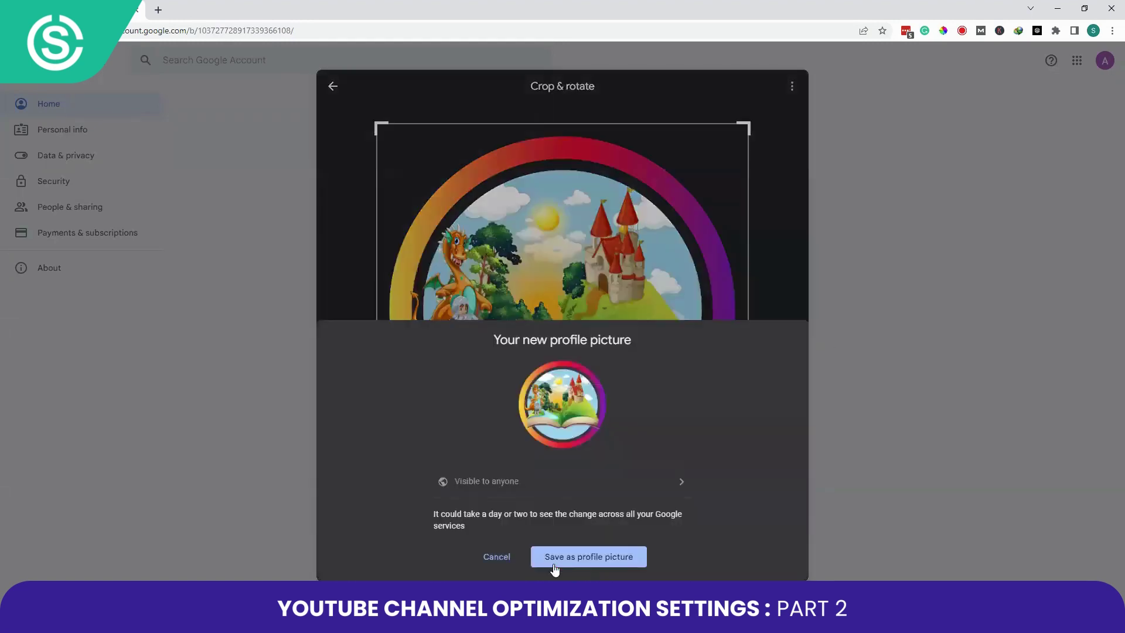
left_click(588, 556)
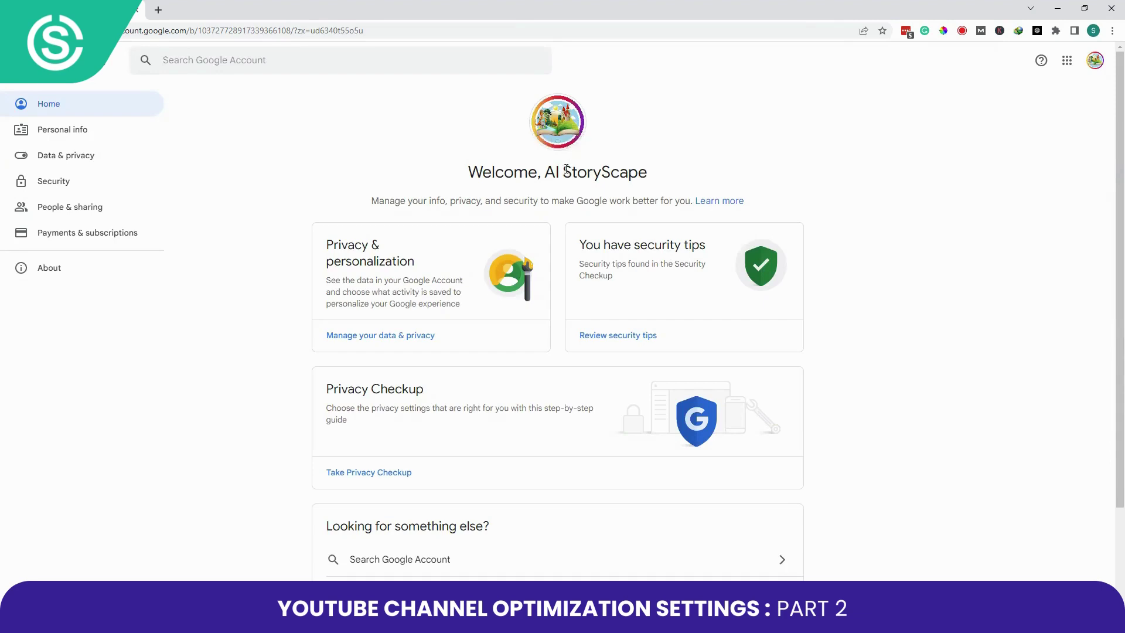
Change the account name to Kids Storyland Tales in Personal info and save it.
left_click(62, 133)
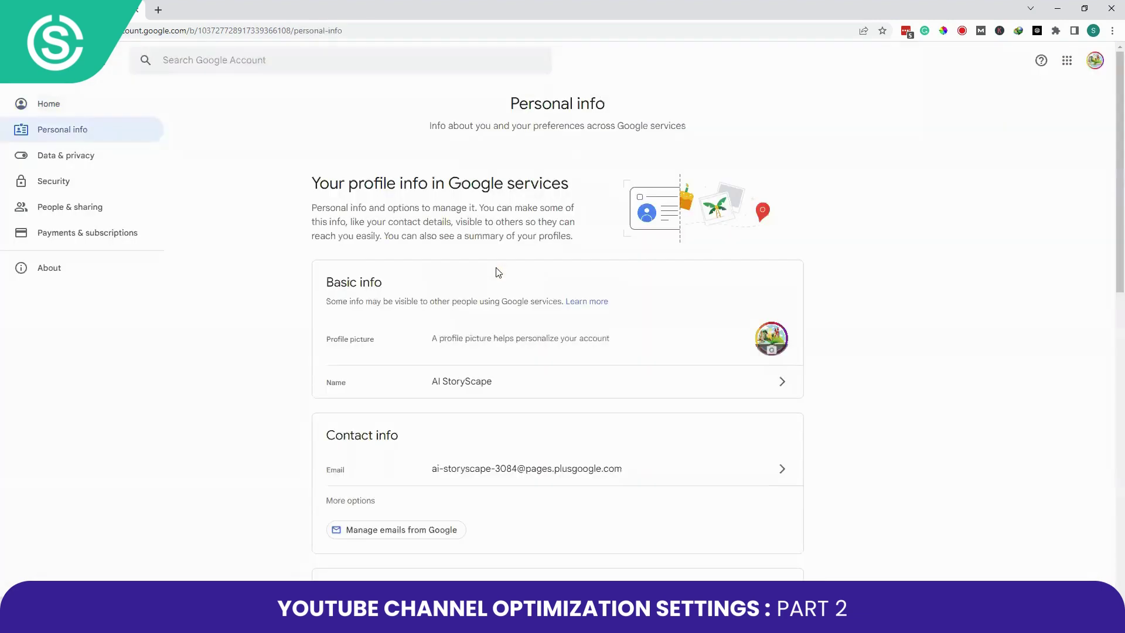
left_click(528, 381)
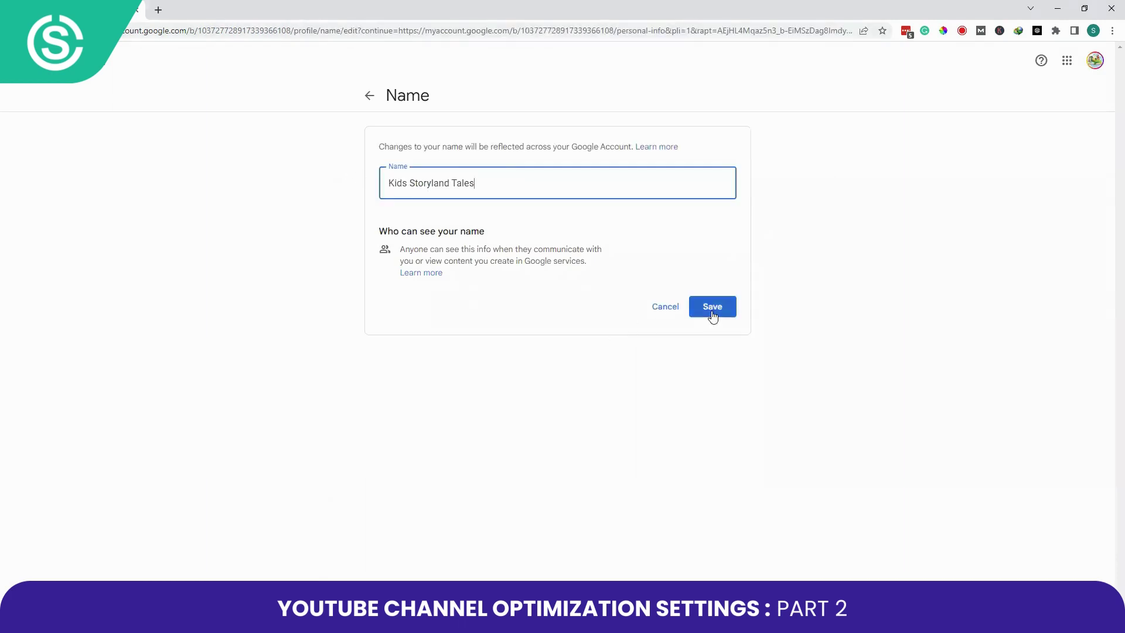
left_click(710, 309)
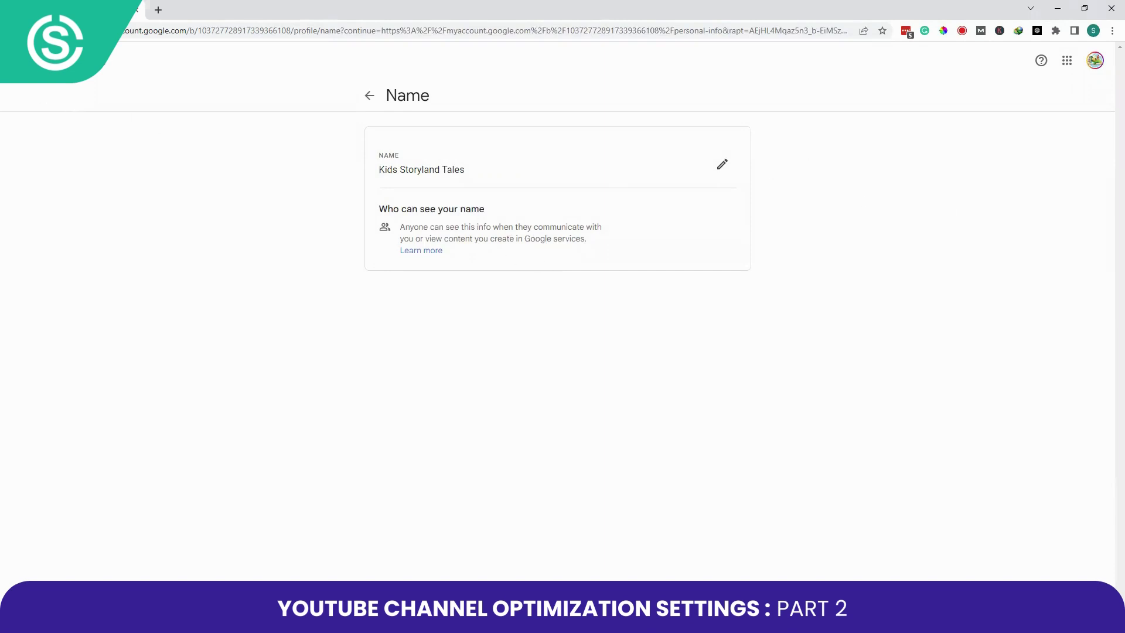
left_click(369, 95)
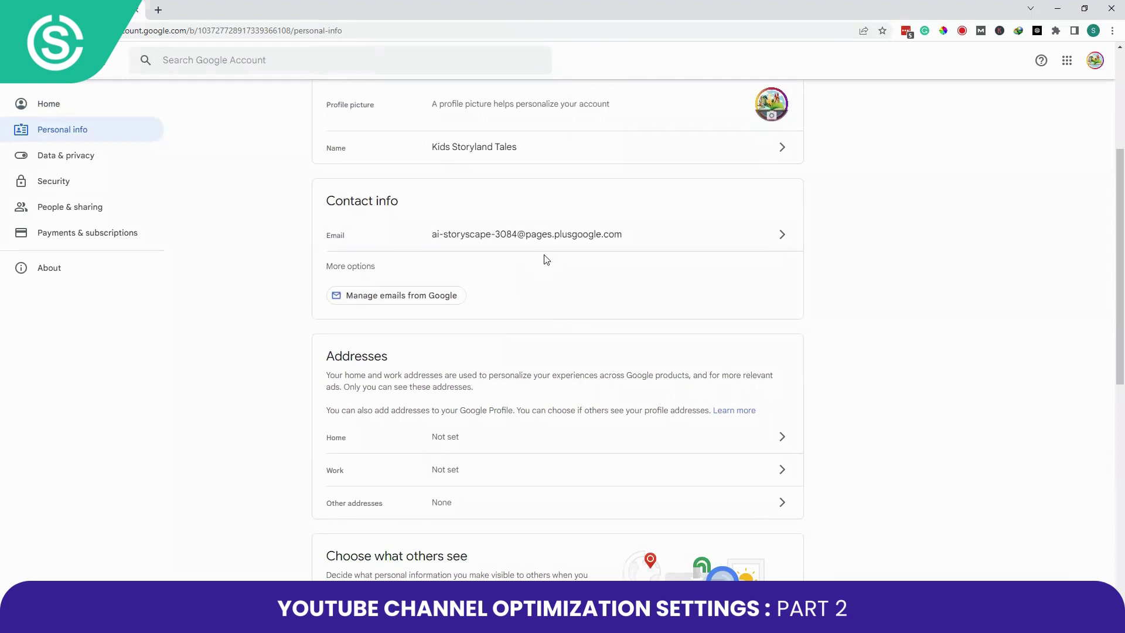
Add the channel name as an AIM chat username contact, visible to Anyone, and save.
left_click(778, 237)
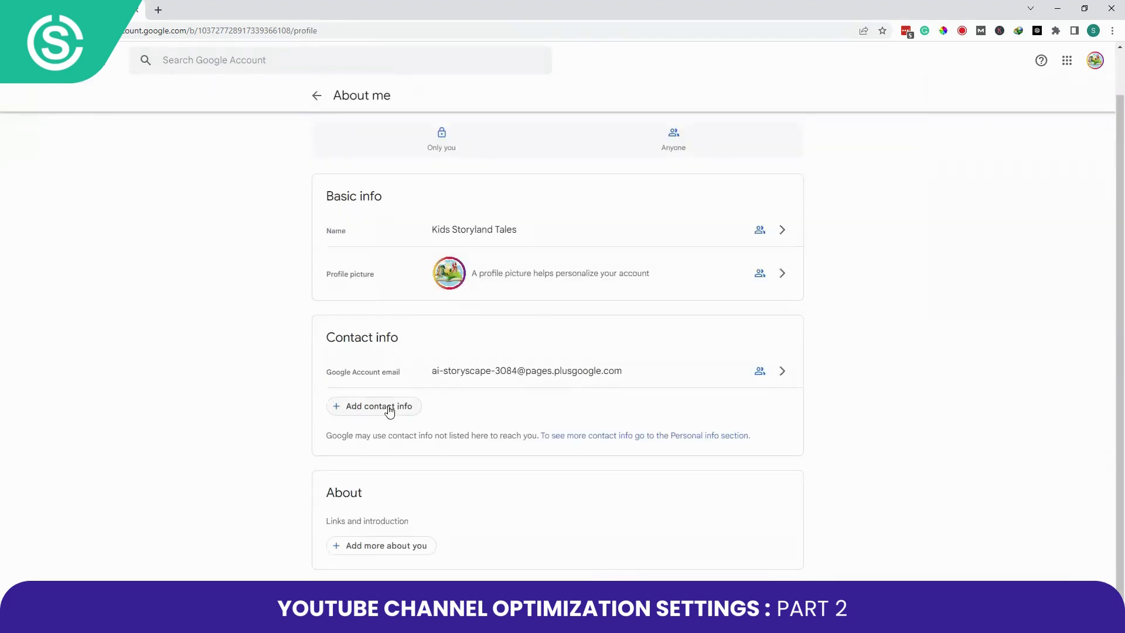
left_click(387, 407)
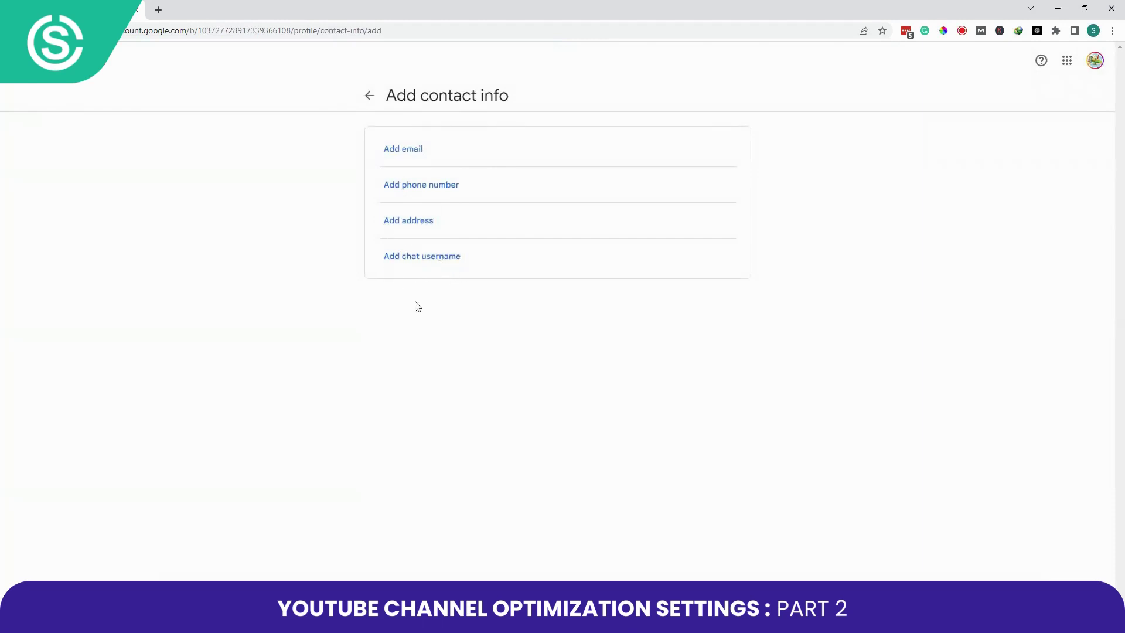
left_click(421, 256)
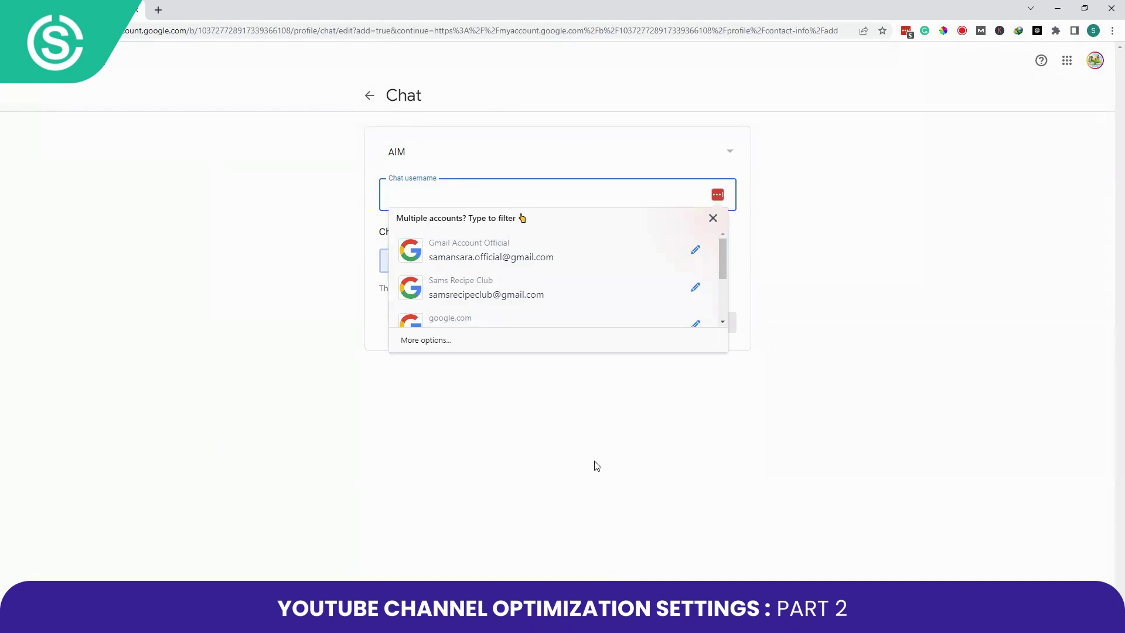
type("Kids Storyland Tales")
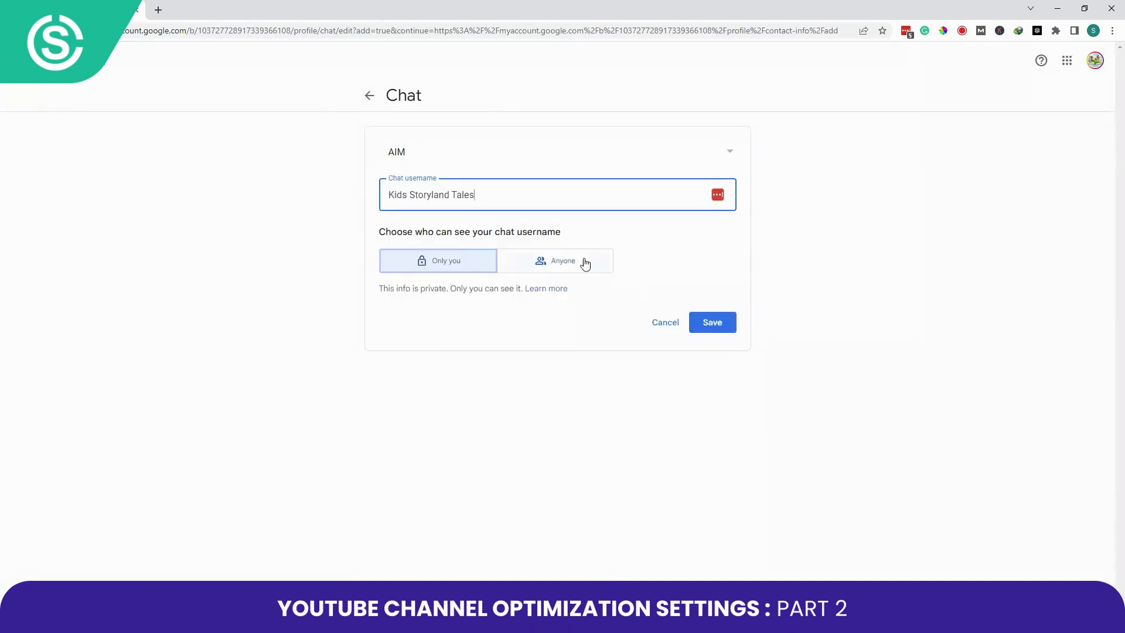
left_click(580, 261)
left_click(712, 333)
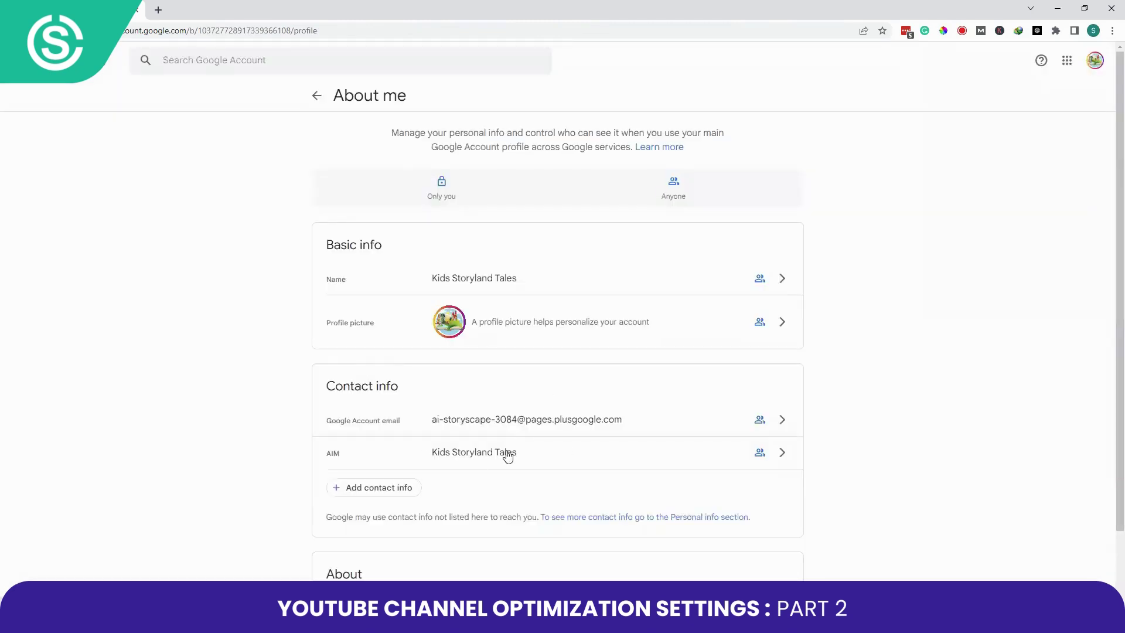
Scroll down and open the Add more about you options.
scroll(531, 417, "down", 1)
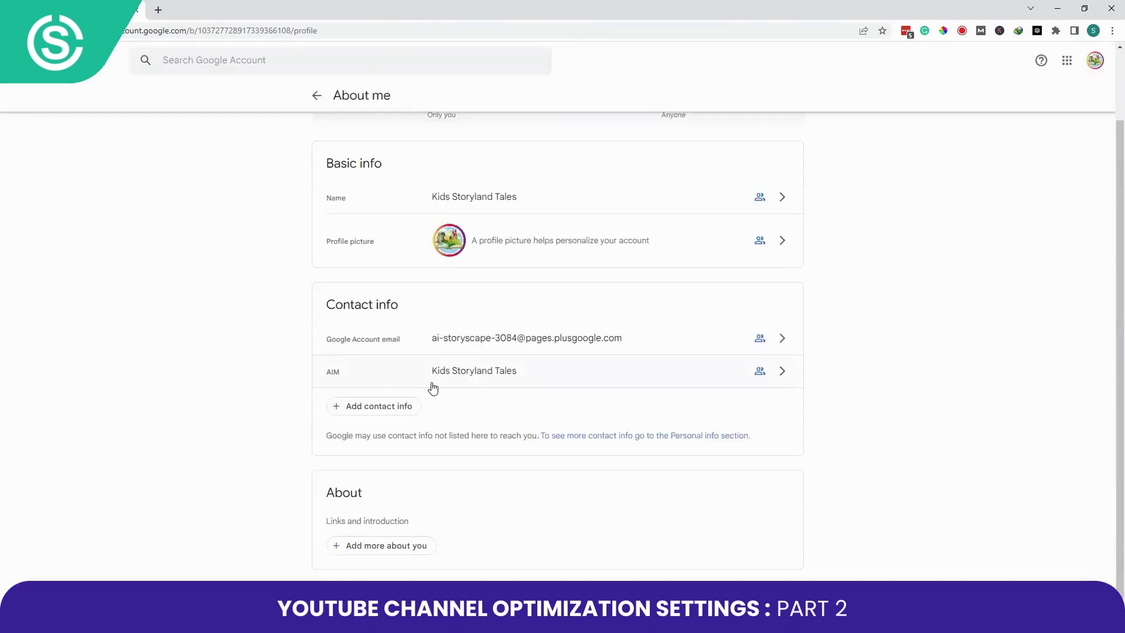
left_click(373, 545)
left_click(426, 163)
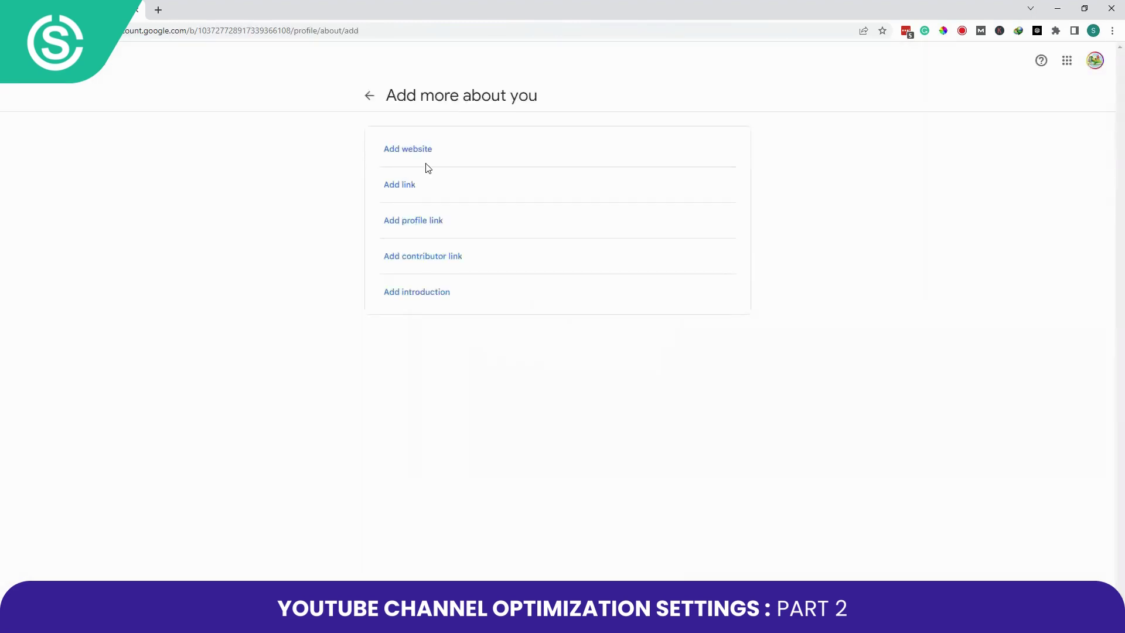